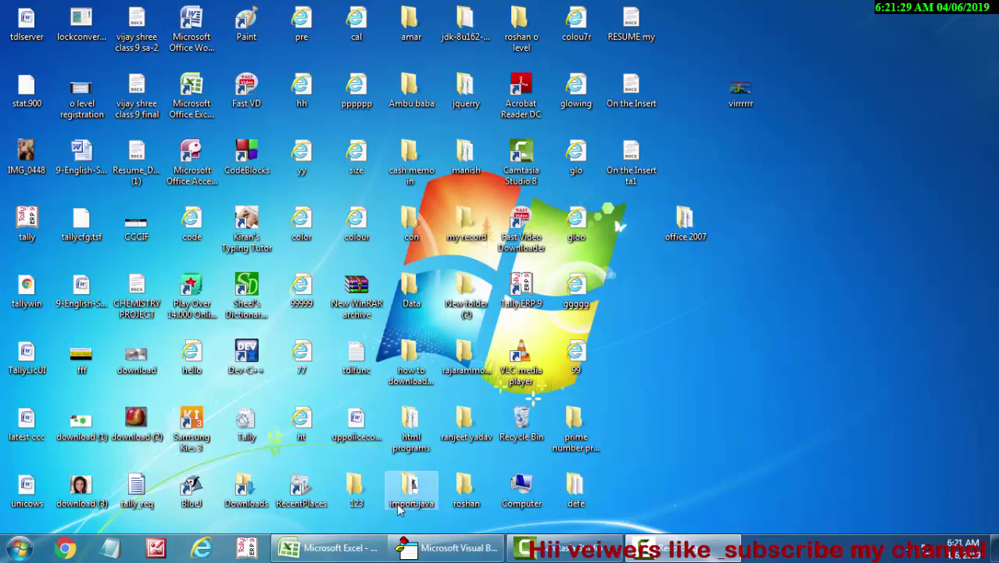
# Restore the Book1 Excel window from the taskbar.
pyautogui.click(348, 550)
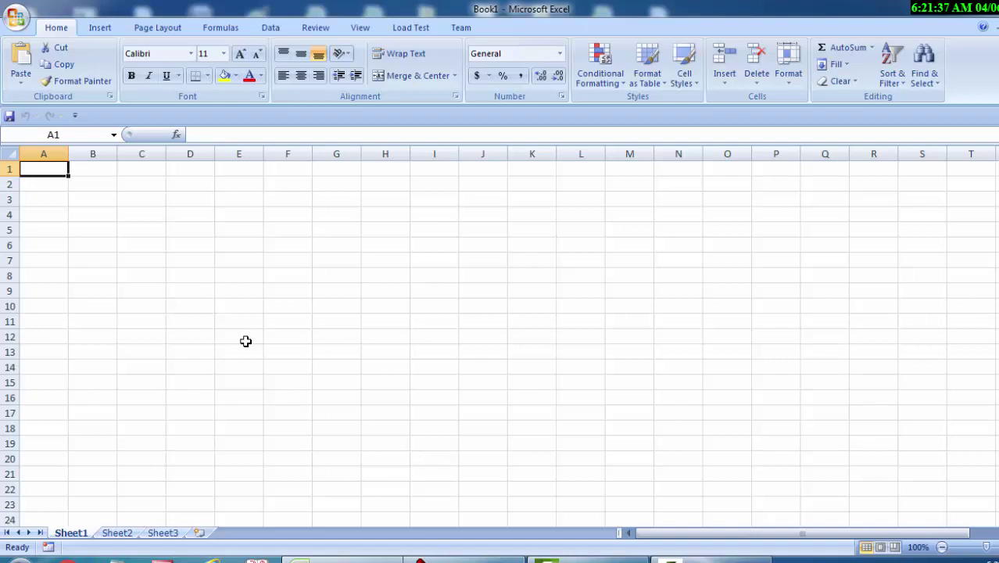
# Enter 'I am indian' in A1 and 'Student record' in B1.
pyautogui.write('I ')
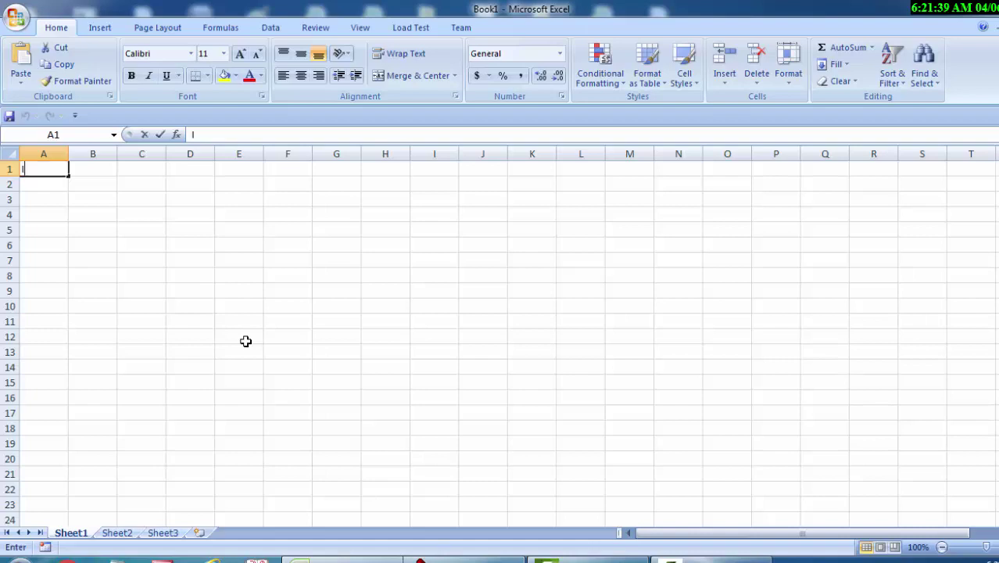
pyautogui.write('am')
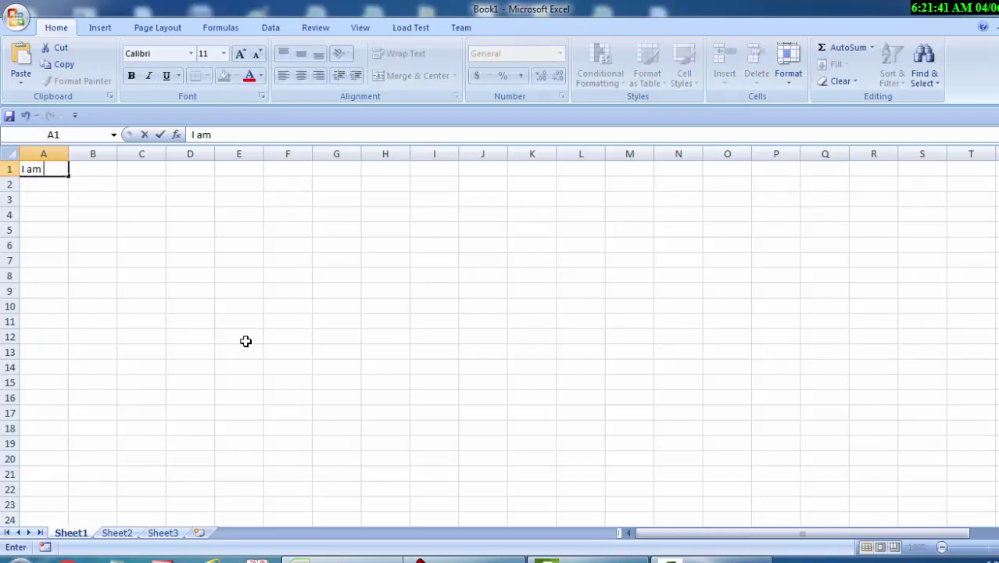
pyautogui.write(' india')
pyautogui.write('n')
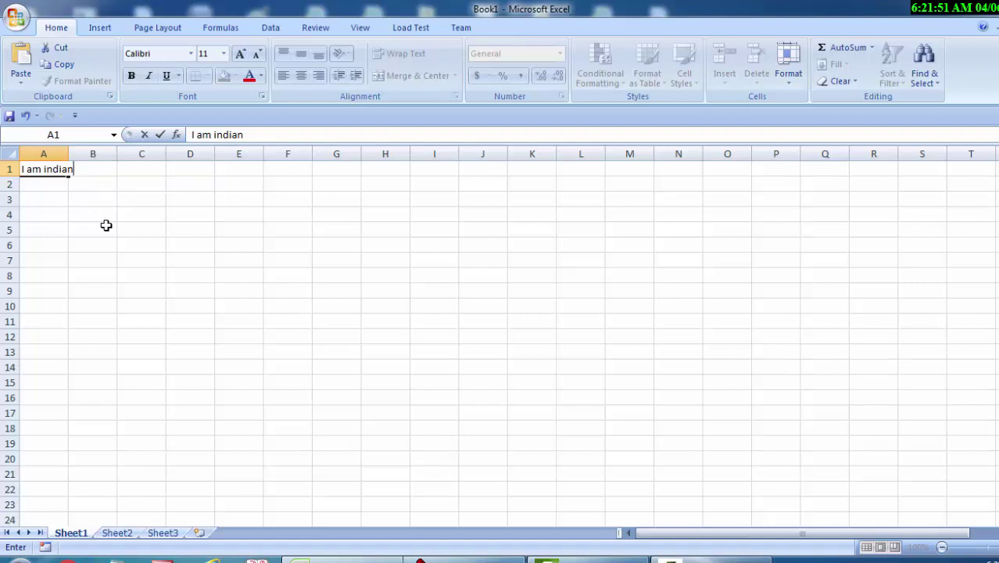
pyautogui.press('Return')
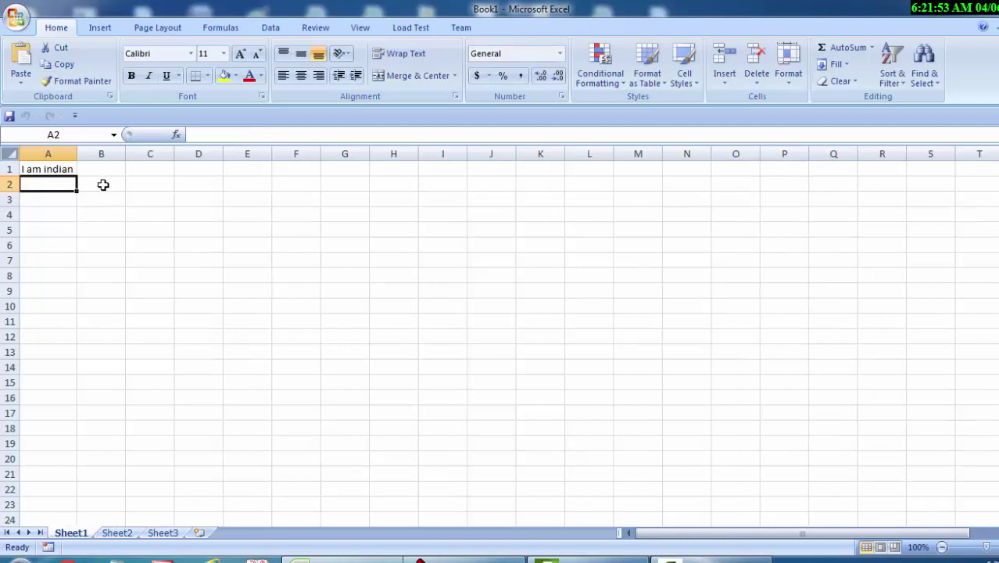
pyautogui.click(102, 170)
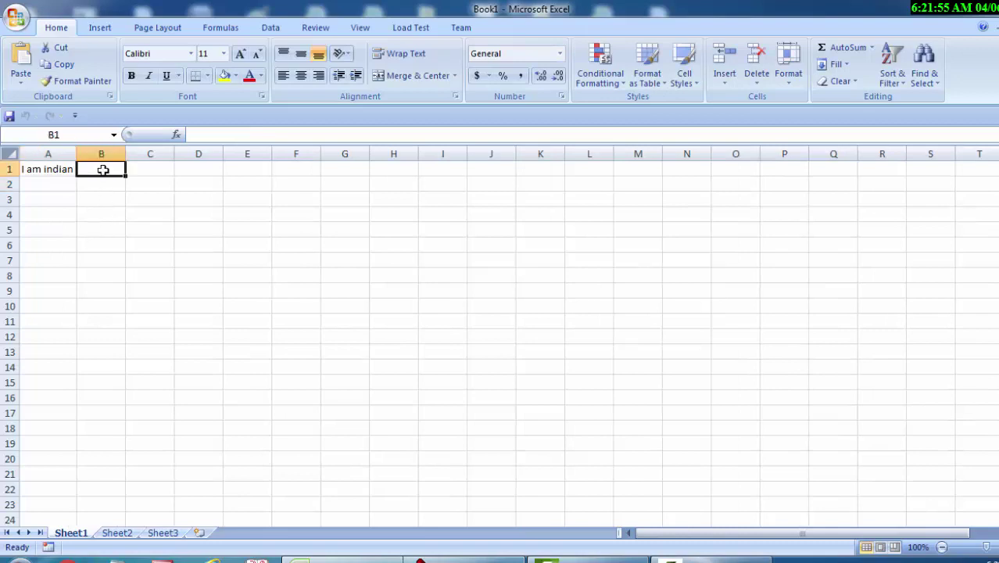
pyautogui.write('Student')
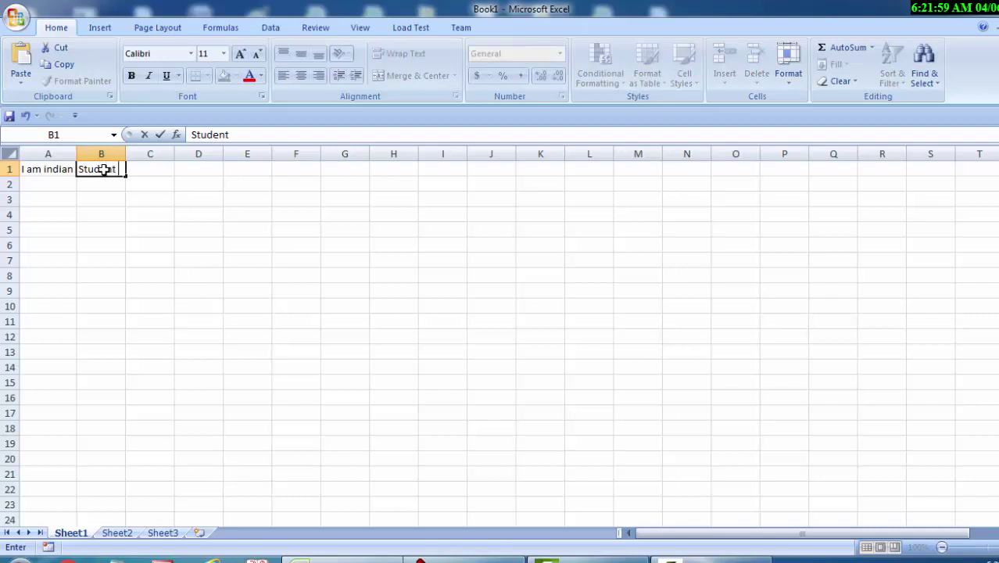
pyautogui.write('ord')
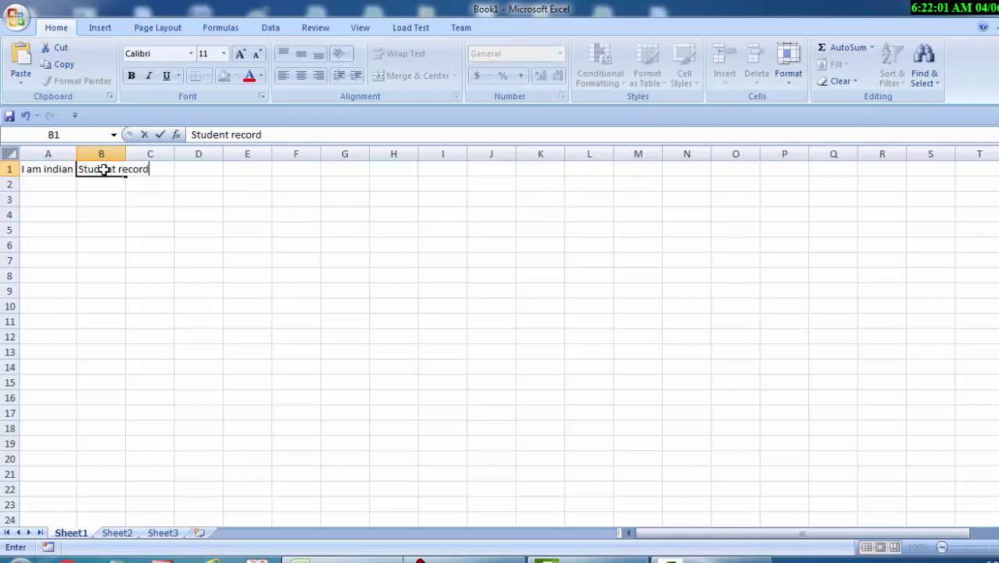
pyautogui.press('Return')
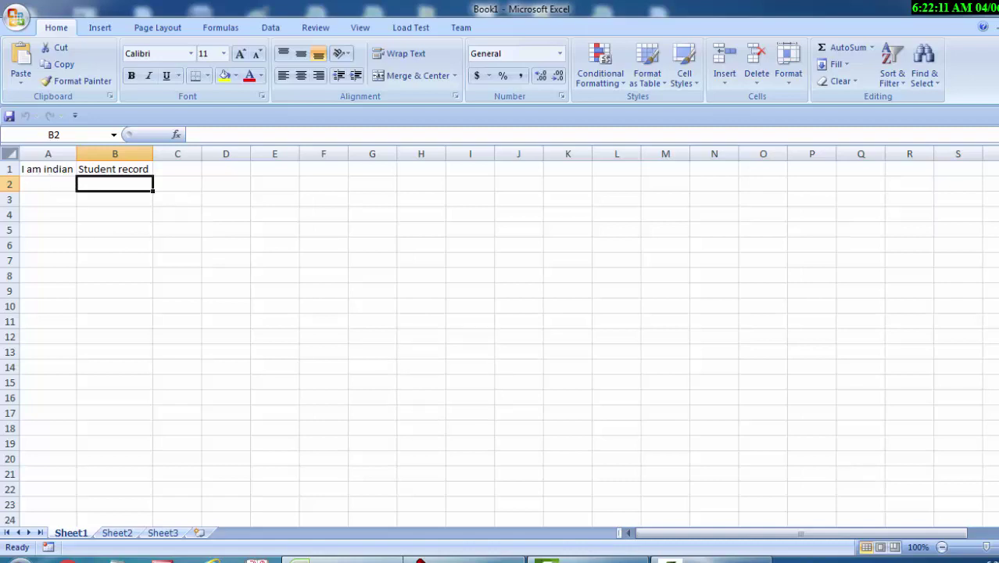
# Clear the range A1:B2 and close Excel, bringing up the save-changes prompt.
pyautogui.scroll(1, 500, 337)
pyautogui.scroll(1, 500, 336)
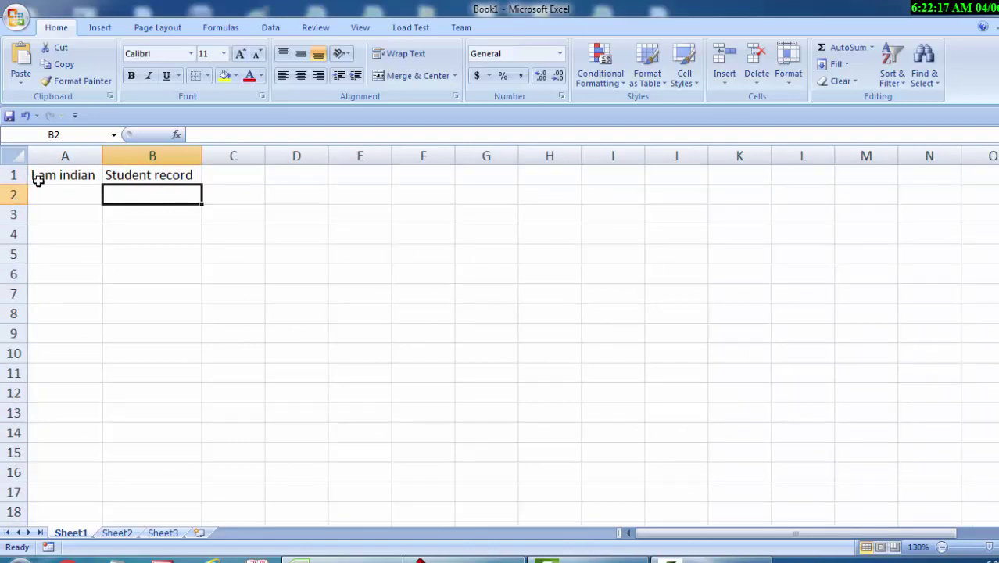
pyautogui.moveTo(38, 179); pyautogui.dragTo(140, 186)
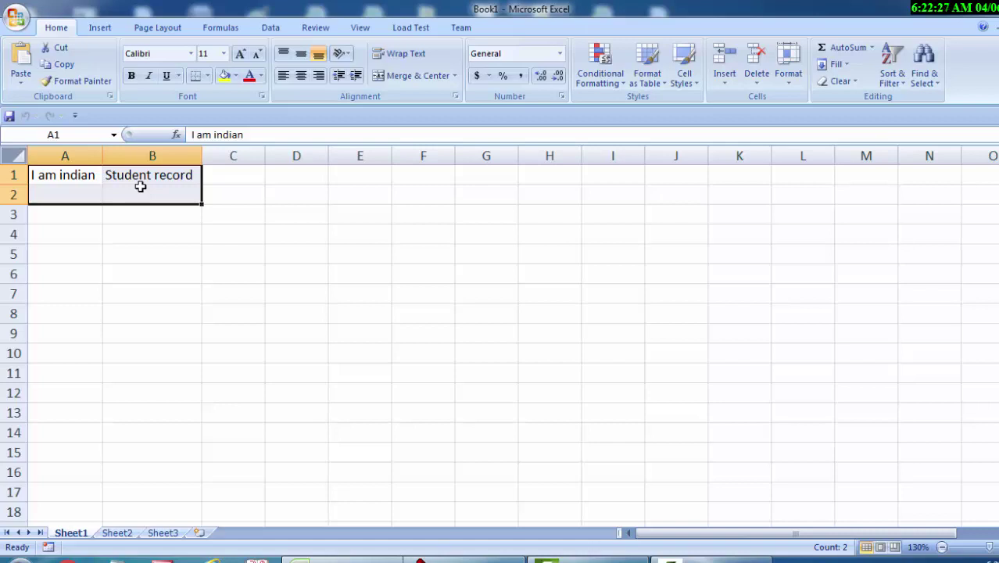
pyautogui.press('Delete')
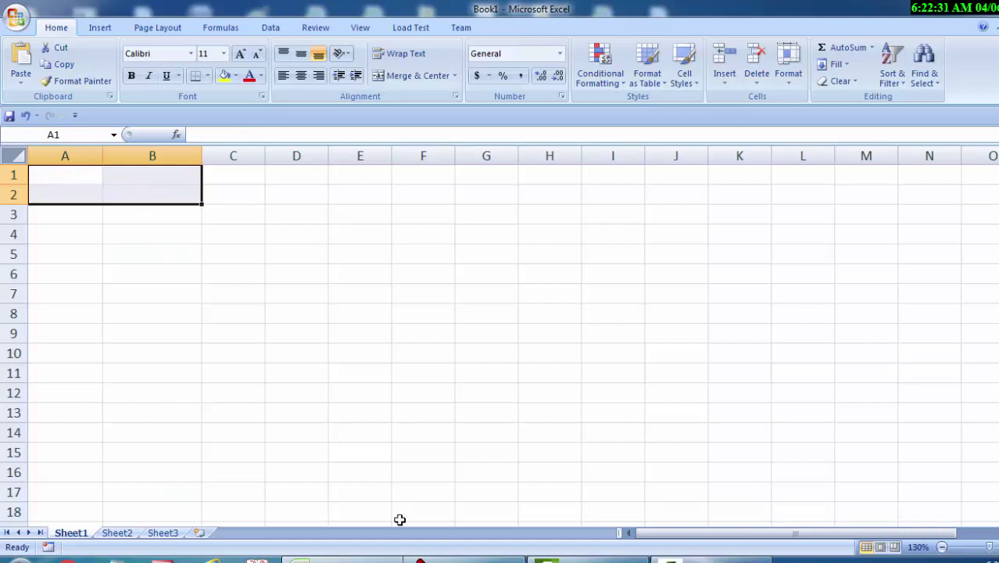
pyautogui.hotkey('alt', 'F4')
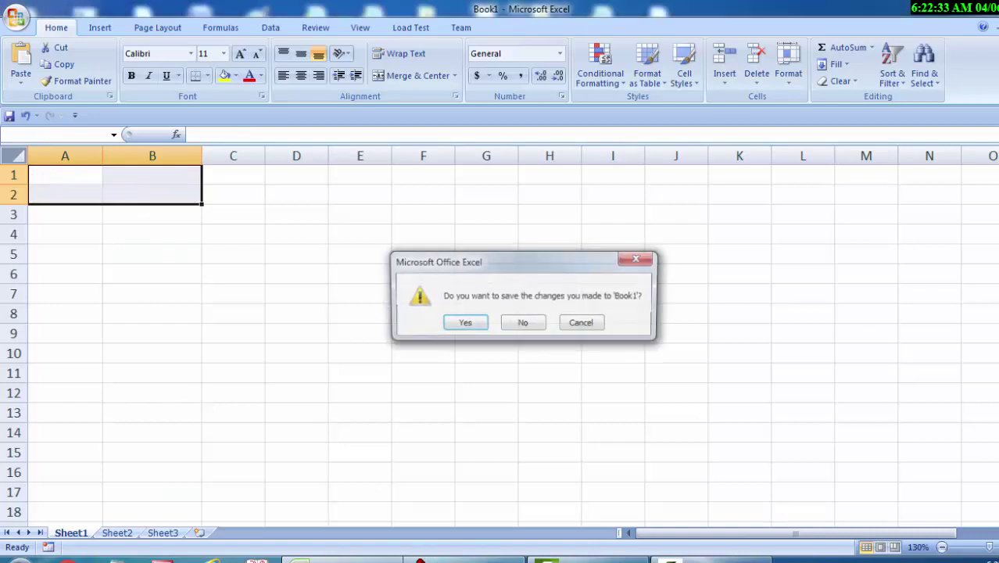
# Close Excel without saving, then relaunch Excel 2007 from the Start menu at 130% zoom.
pyautogui.click(525, 326)
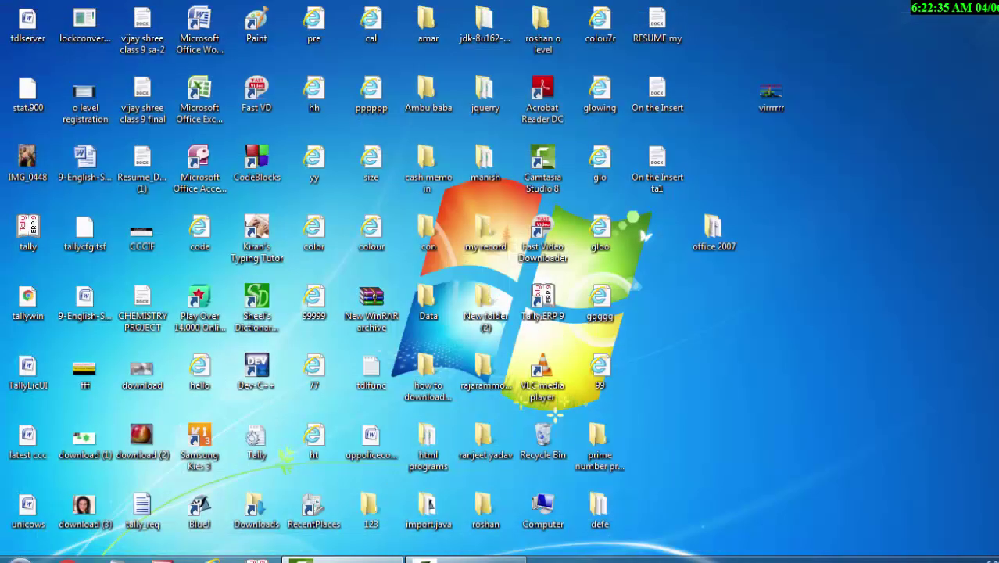
pyautogui.click(19, 556)
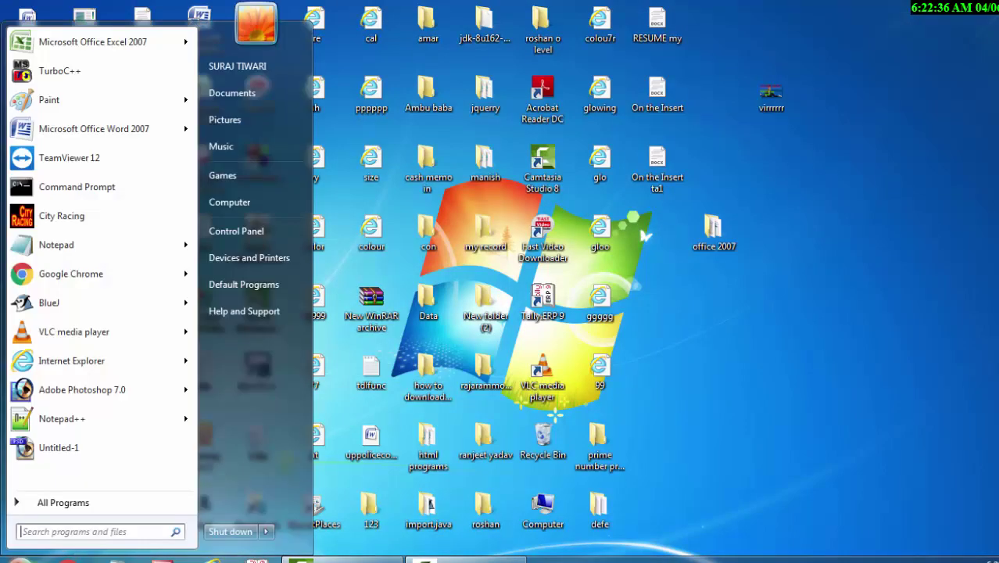
pyautogui.click(93, 44)
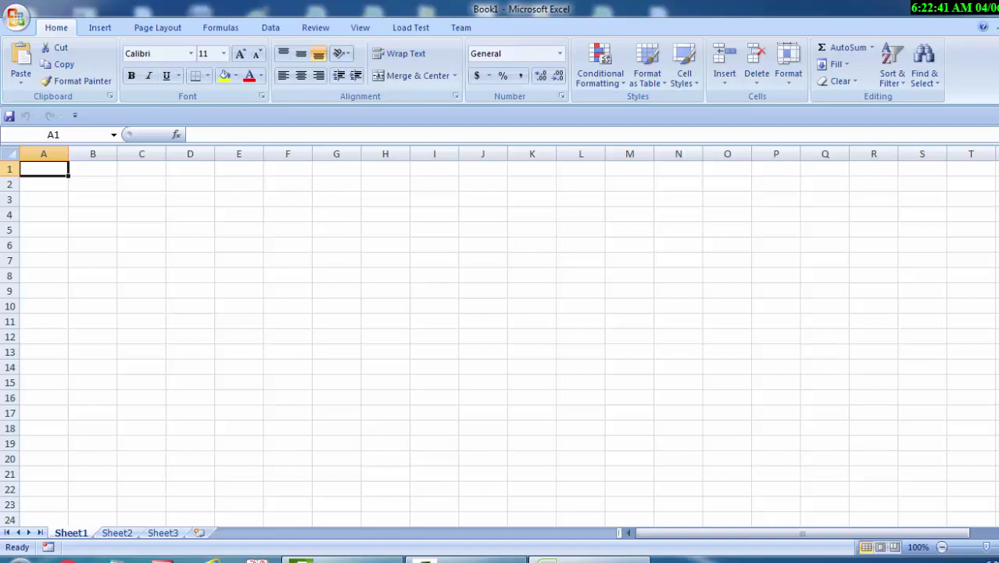
pyautogui.keyDown('ctrl'); pyautogui.scroll(1, 501, 336); pyautogui.keyUp('ctrl')
pyautogui.keyDown('ctrl'); pyautogui.scroll(1, 500, 336); pyautogui.keyUp('ctrl')
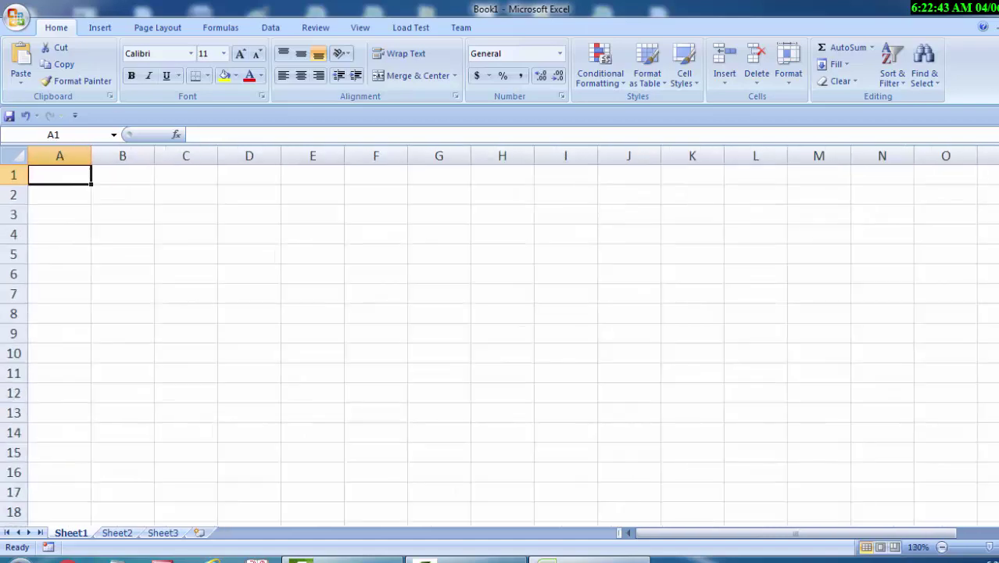
pyautogui.write('su')
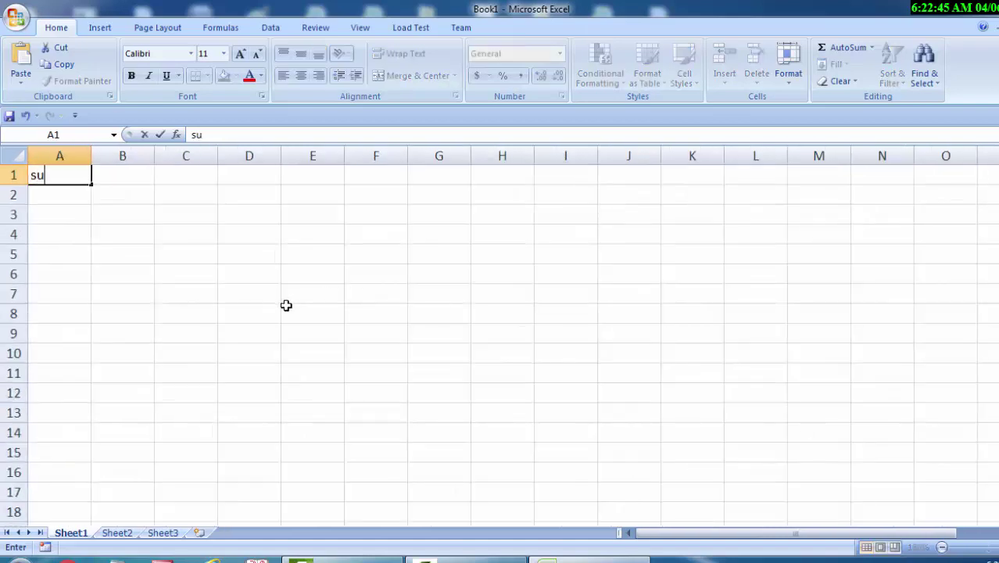
pyautogui.write('raj ku')
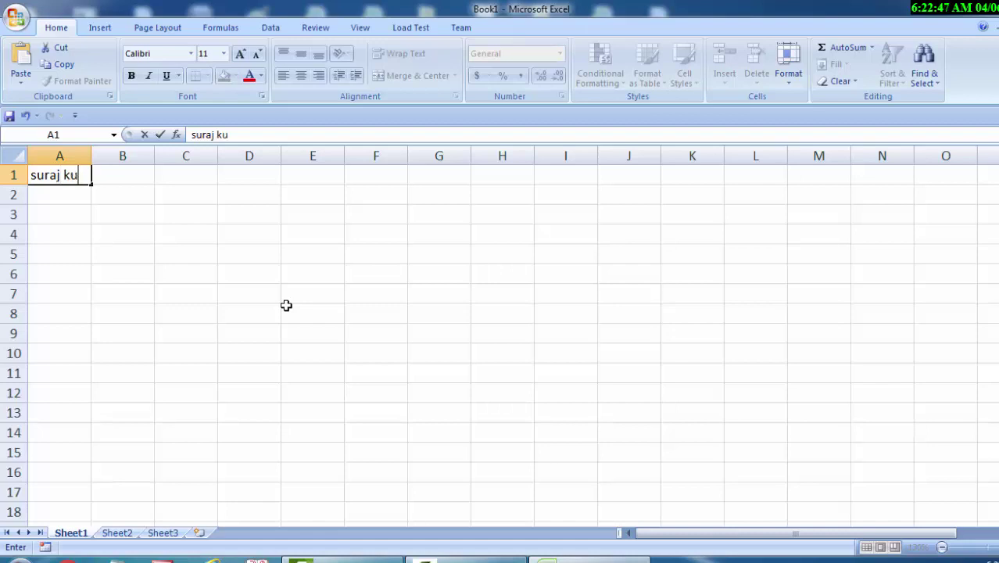
pyautogui.write('mar ti')
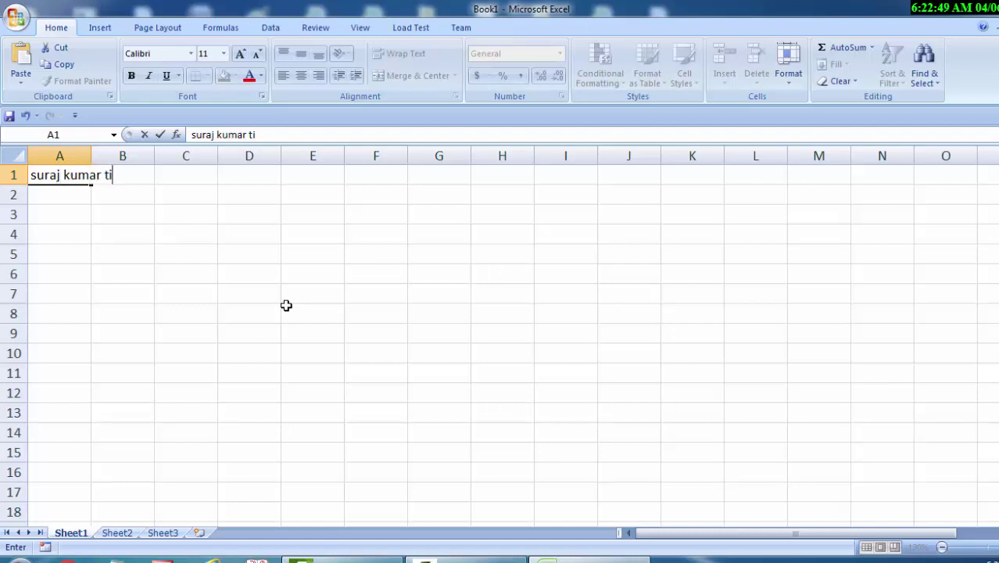
pyautogui.write('wari')
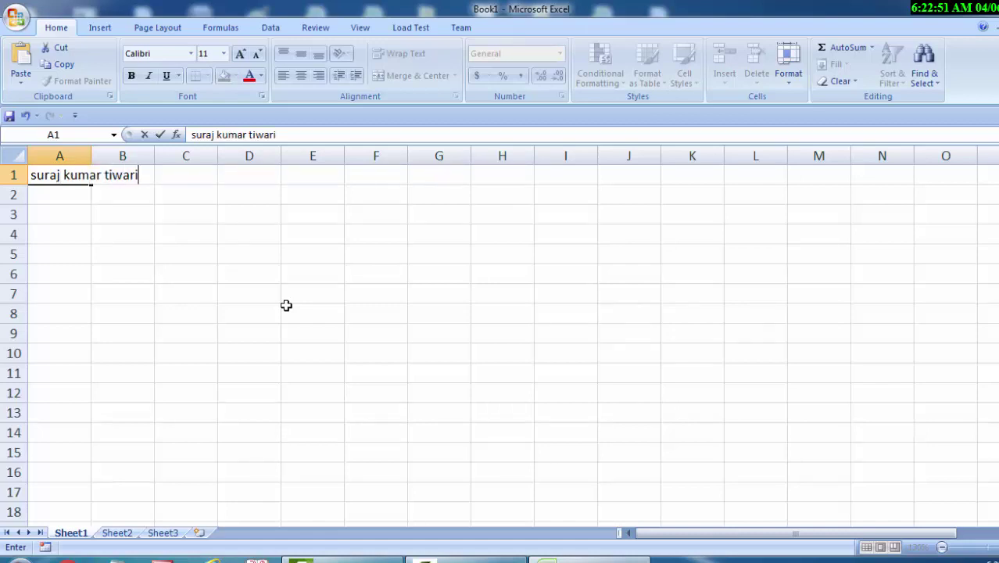
pyautogui.press('Return')
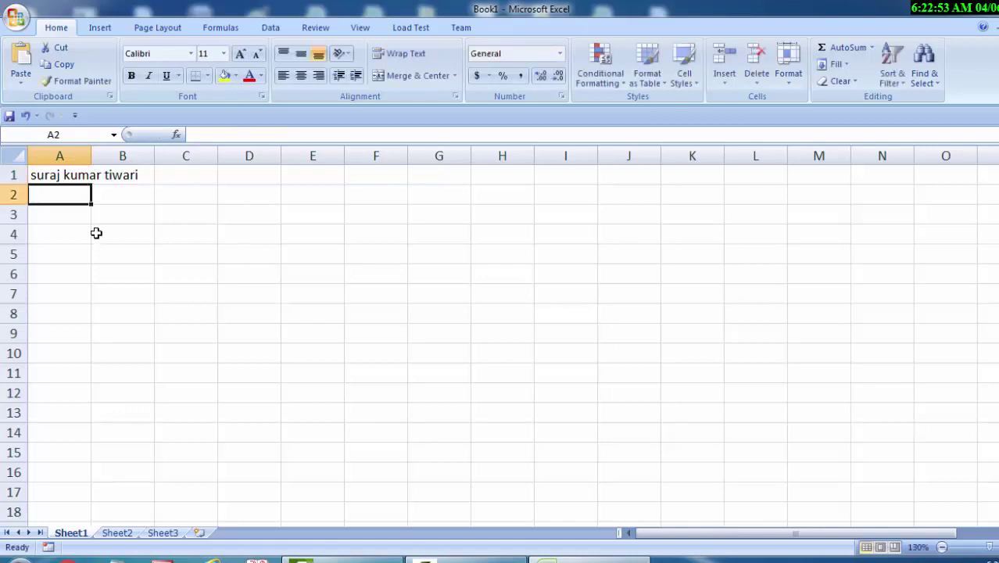
pyautogui.click(79, 174)
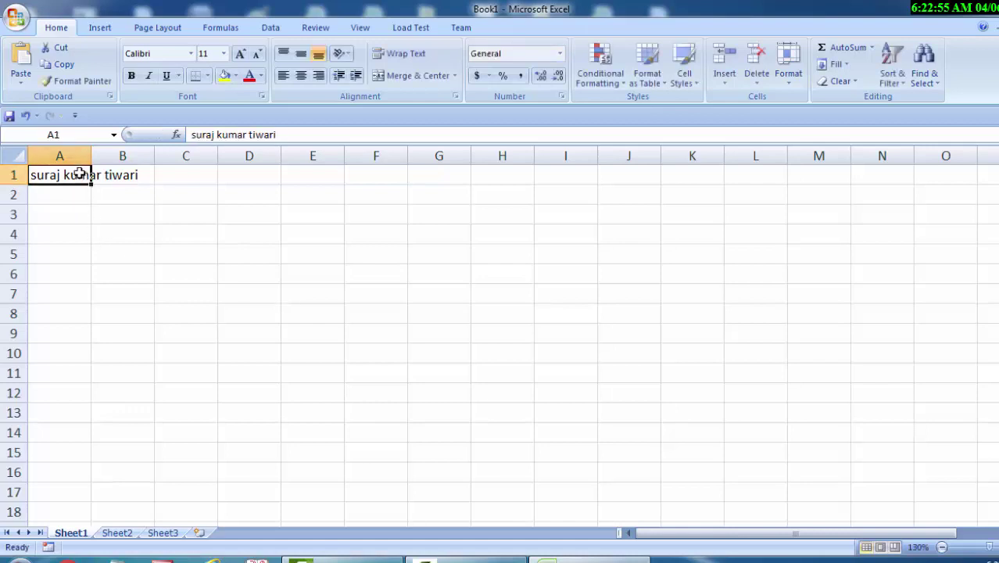
pyautogui.press('BackSpace')
pyautogui.click(114, 226)
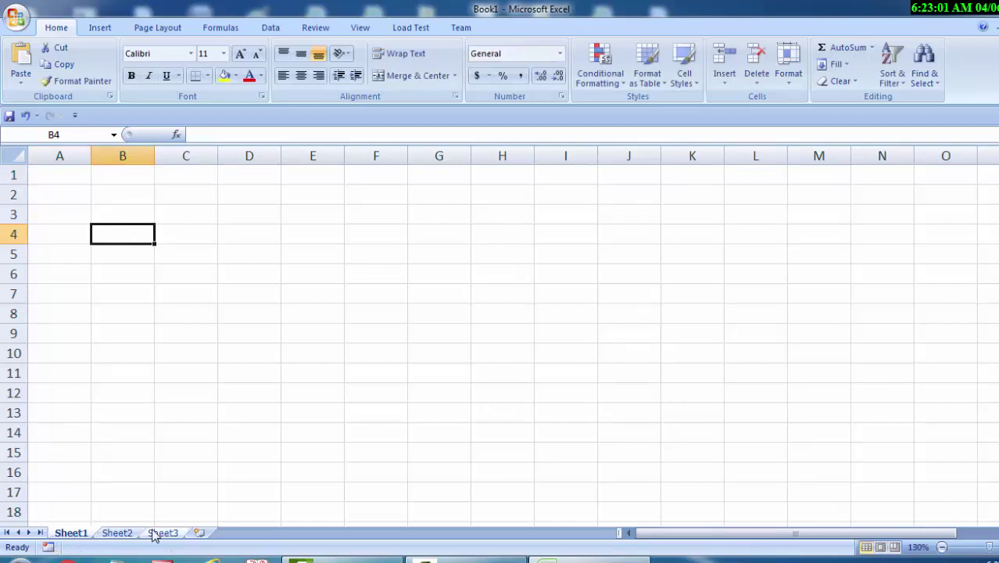
# Show the context menu of the Sheet1 tab.
pyautogui.rightClick(65, 536)
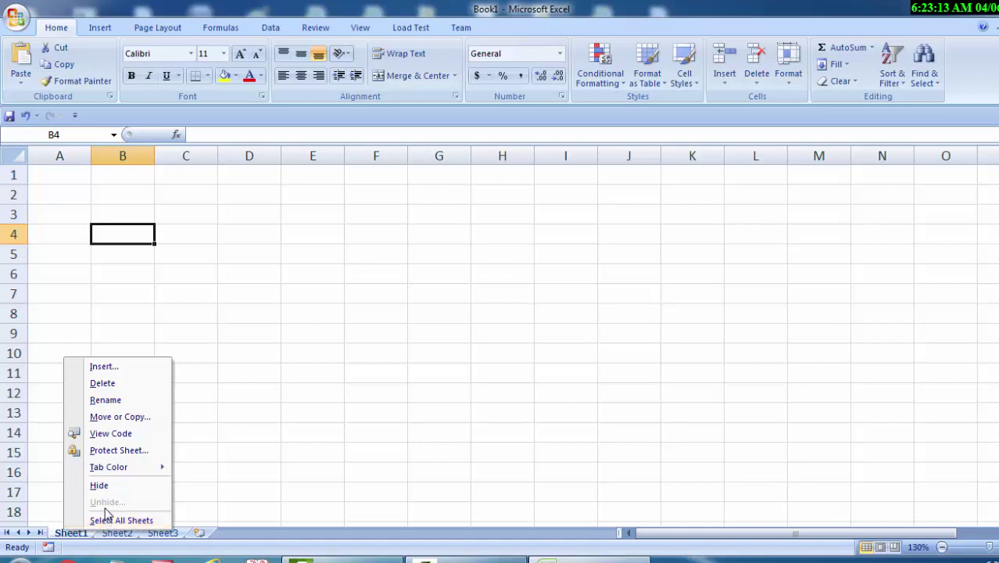
# Dismiss the sheet menu and close Excel without saving Book1.
pyautogui.click(216, 501)
pyautogui.doubleClick(774, 9)
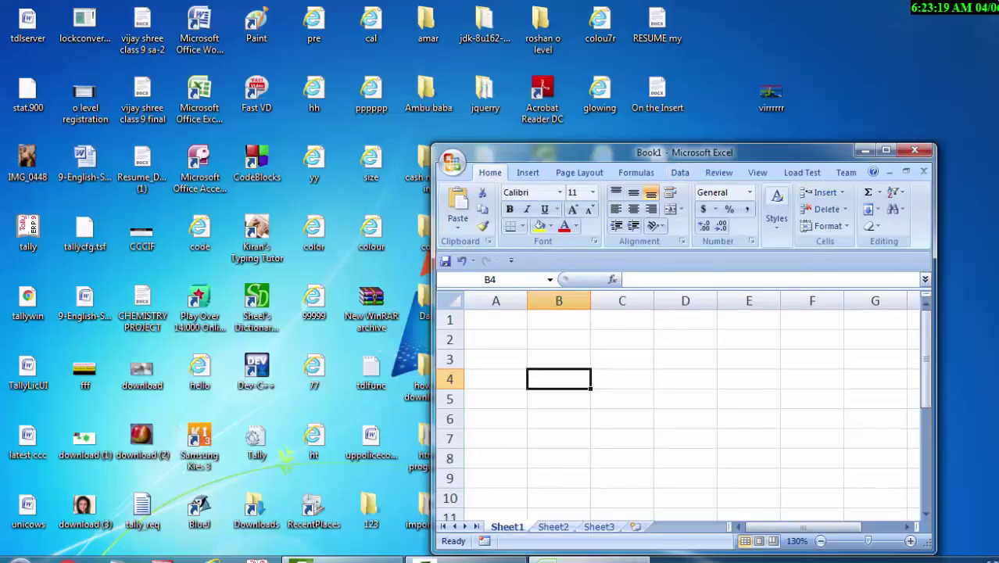
pyautogui.click(924, 171)
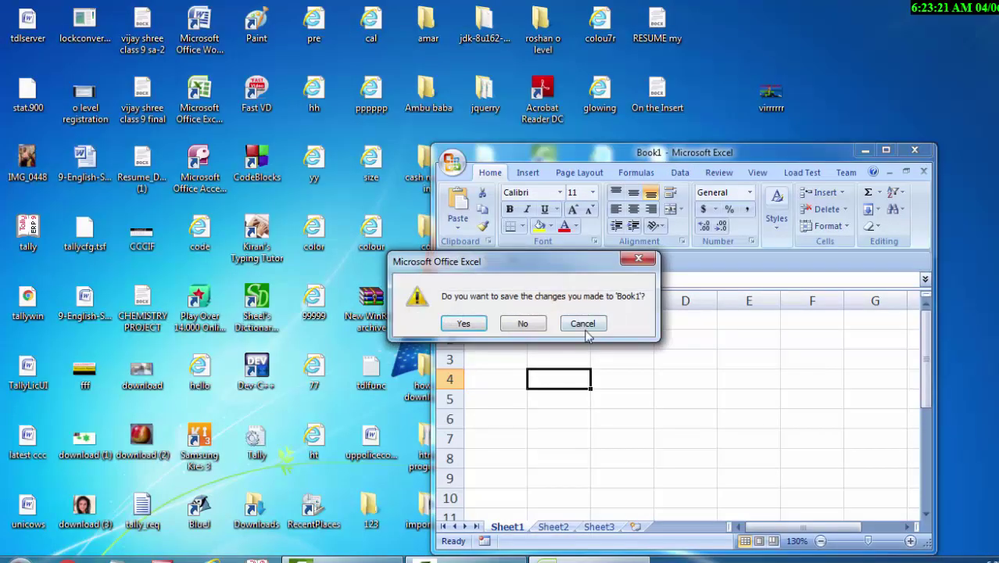
pyautogui.click(522, 323)
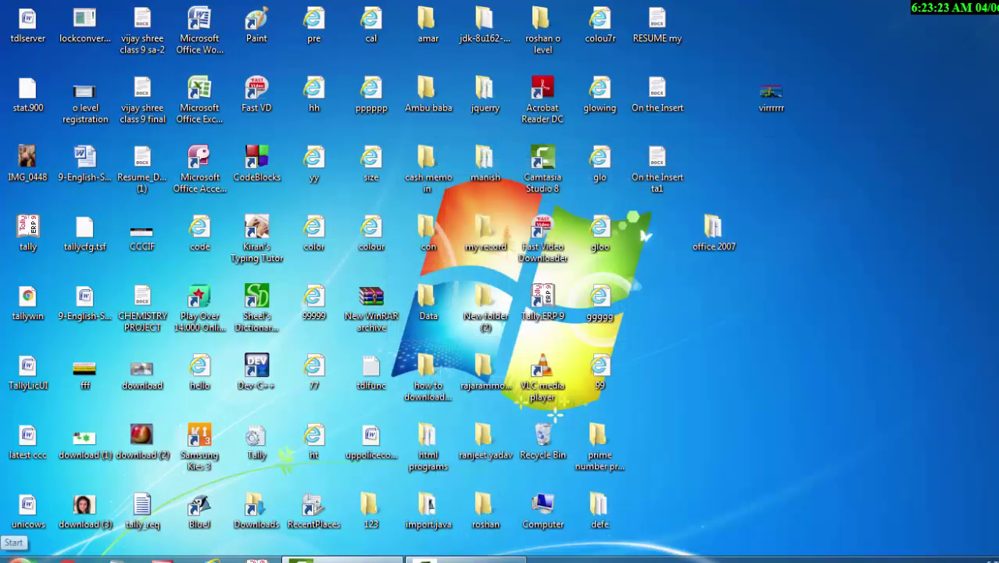
# Relaunch Excel 2007 maximized and show the Sheet1 tab's context menu.
pyautogui.click(17, 556)
pyautogui.click(76, 39)
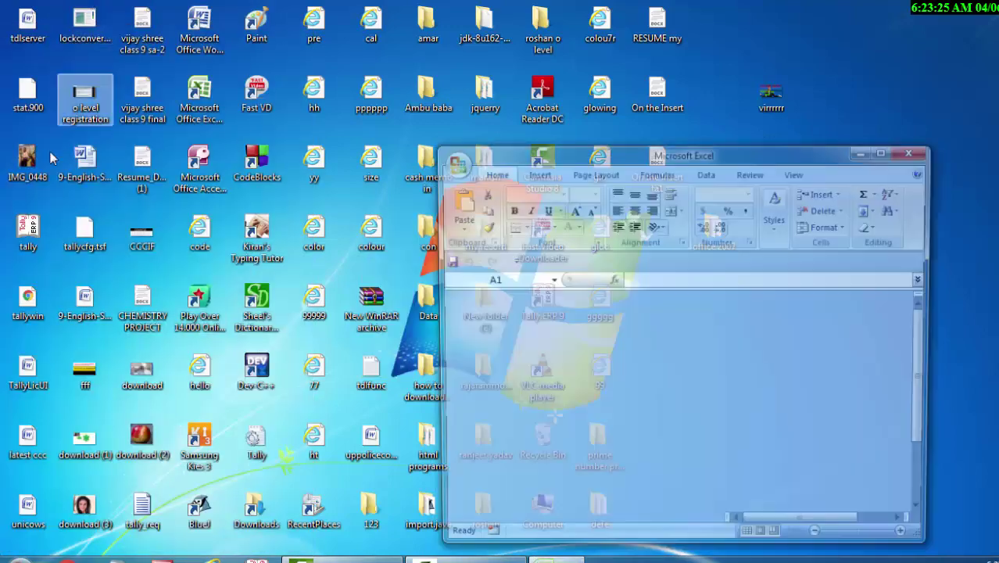
pyautogui.click(886, 150)
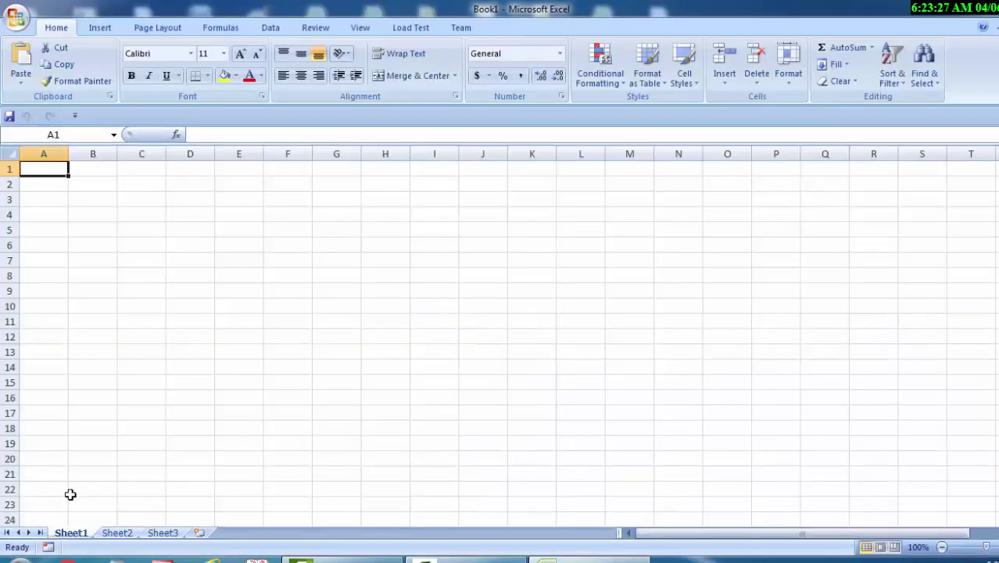
pyautogui.rightClick(73, 533)
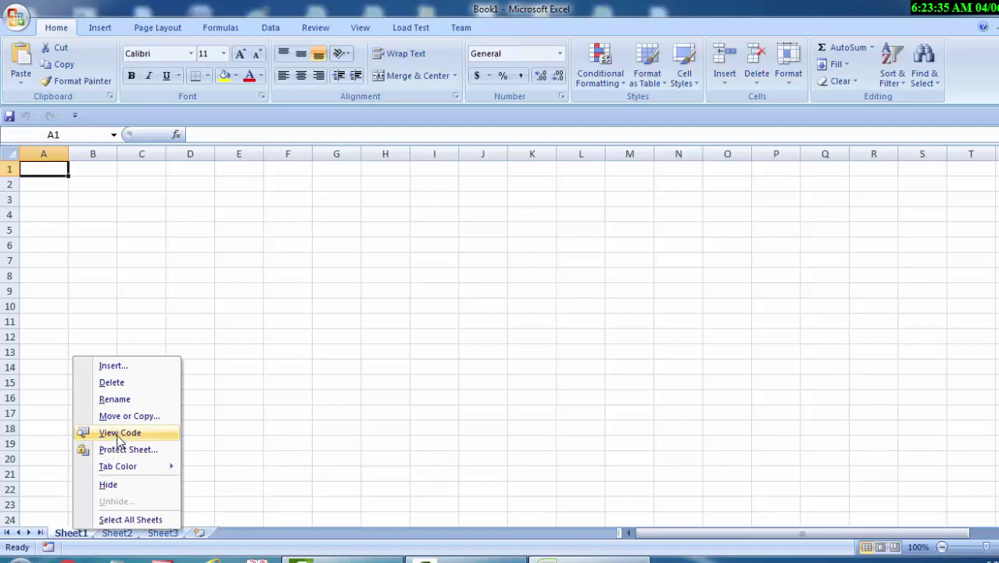
# View Sheet1's code and insert a Worksheet_SelectionChange stub from the Worksheet object.
pyautogui.click(117, 434)
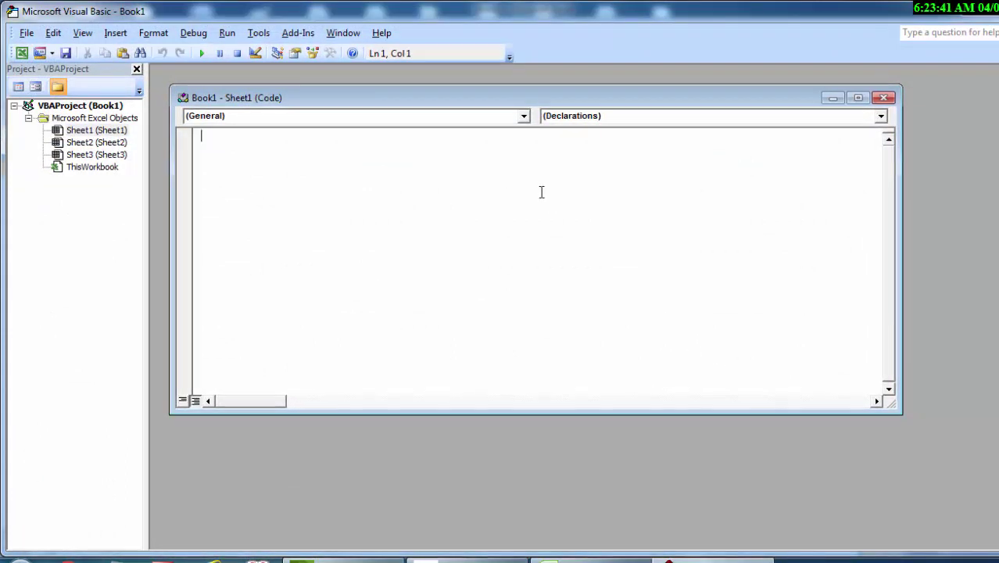
pyautogui.click(526, 118)
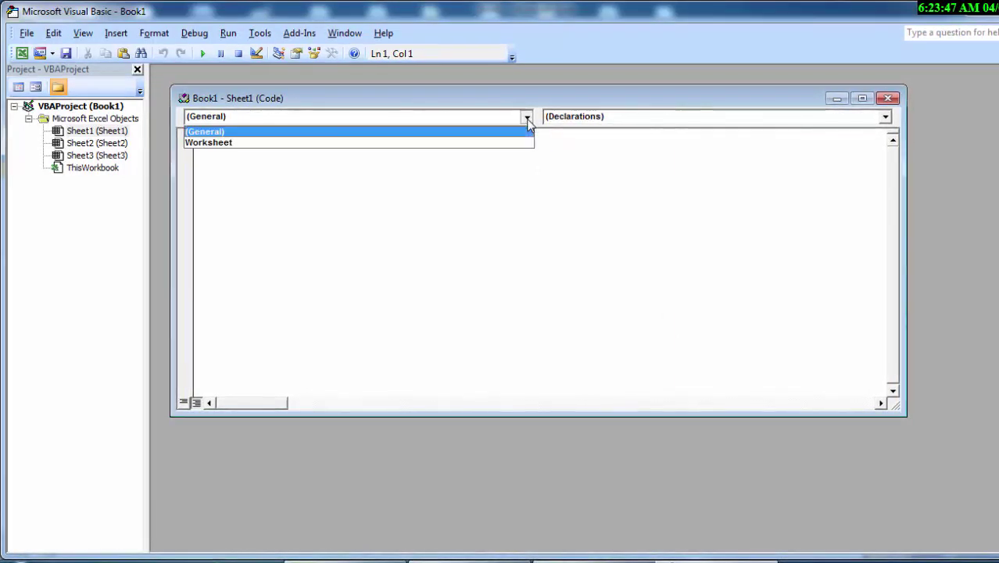
pyautogui.click(491, 142)
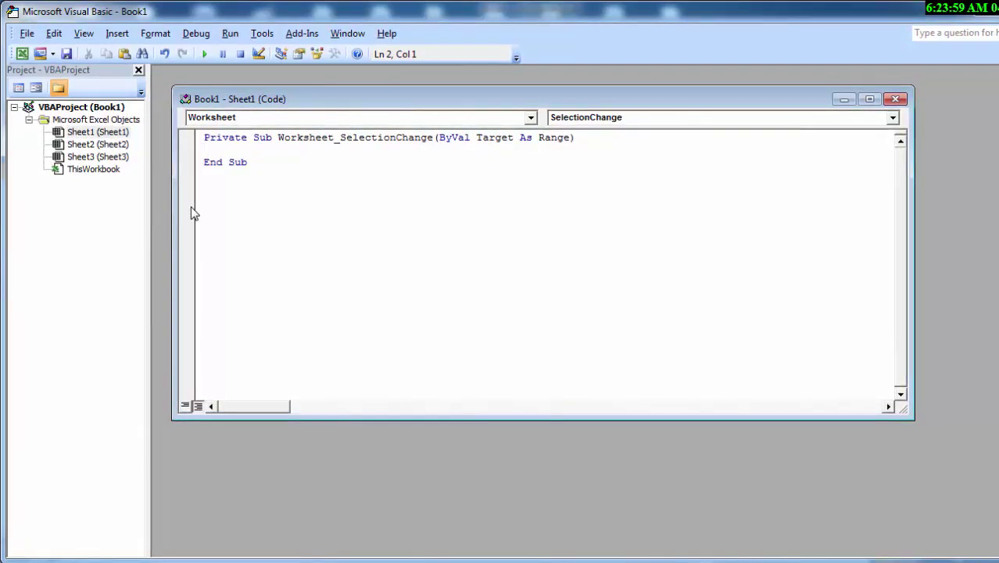
# Write Cells.EntireColumn.AutoFit inside the SelectionChange procedure and minimize the code window.
pyautogui.write('Ce')
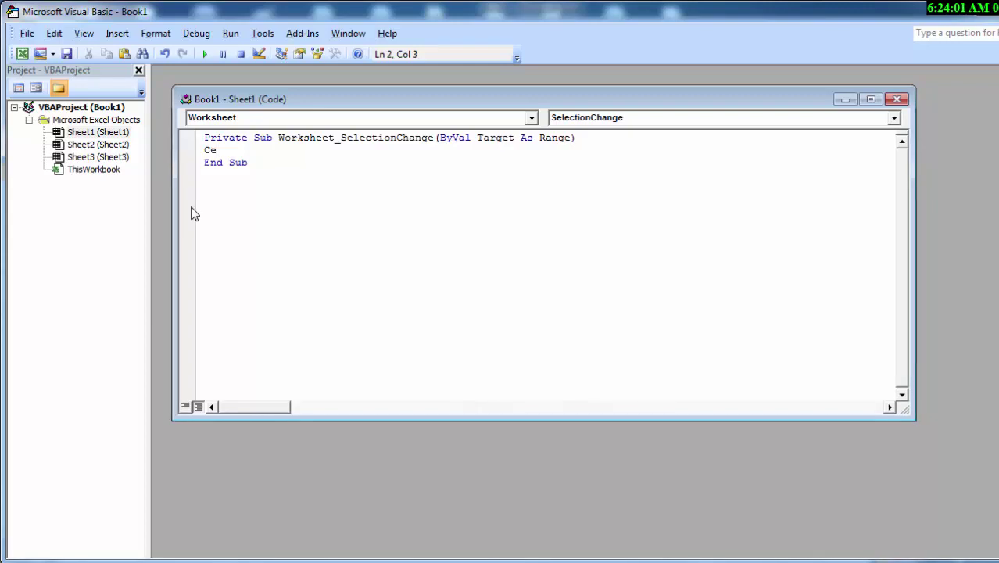
pyautogui.write('ll')
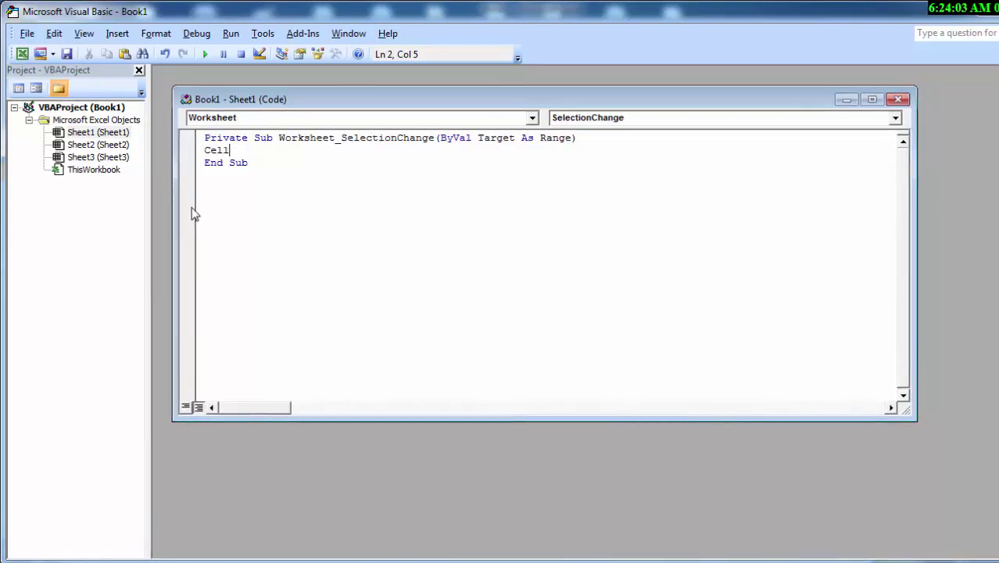
pyautogui.write('s.')
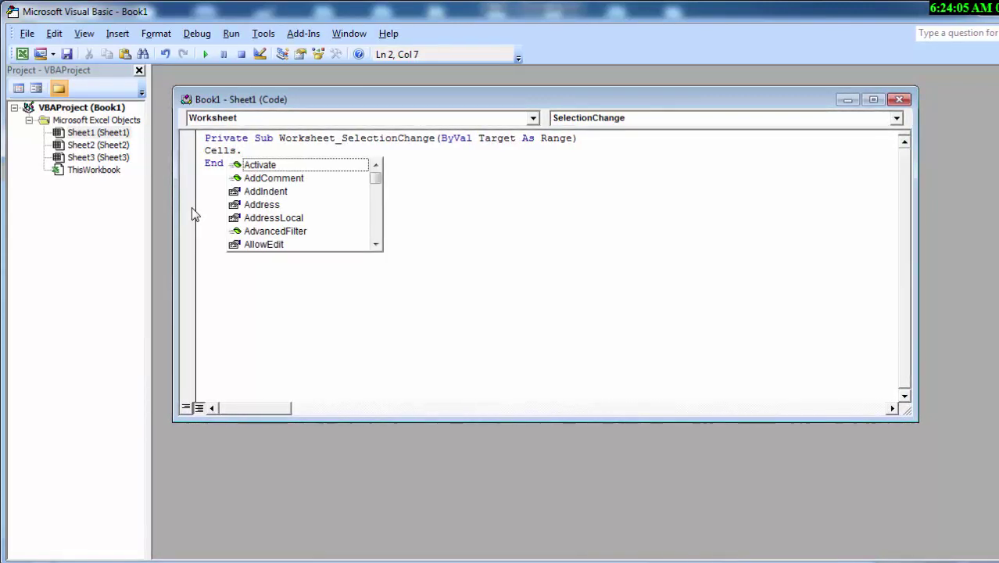
pyautogui.write('En')
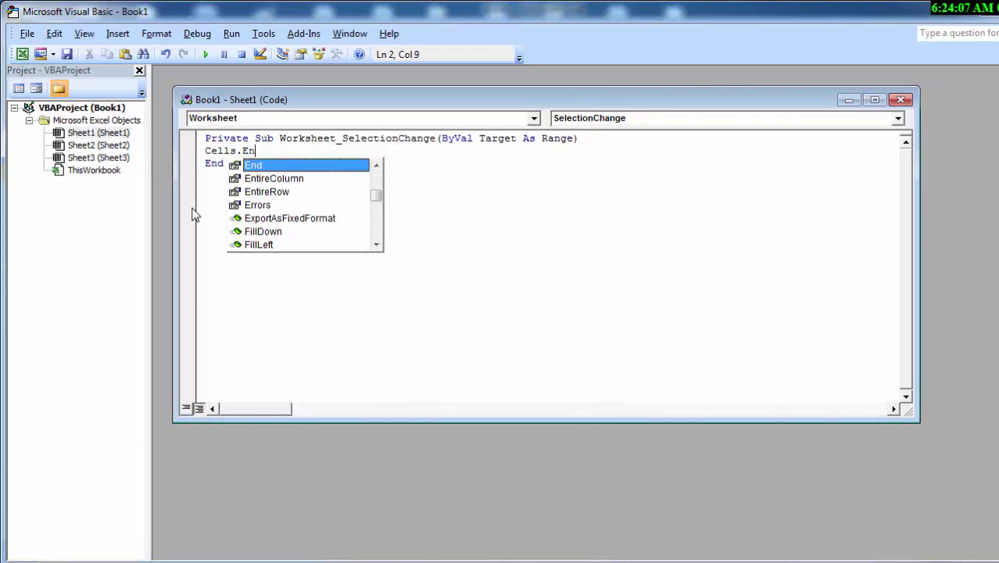
pyautogui.write('tire')
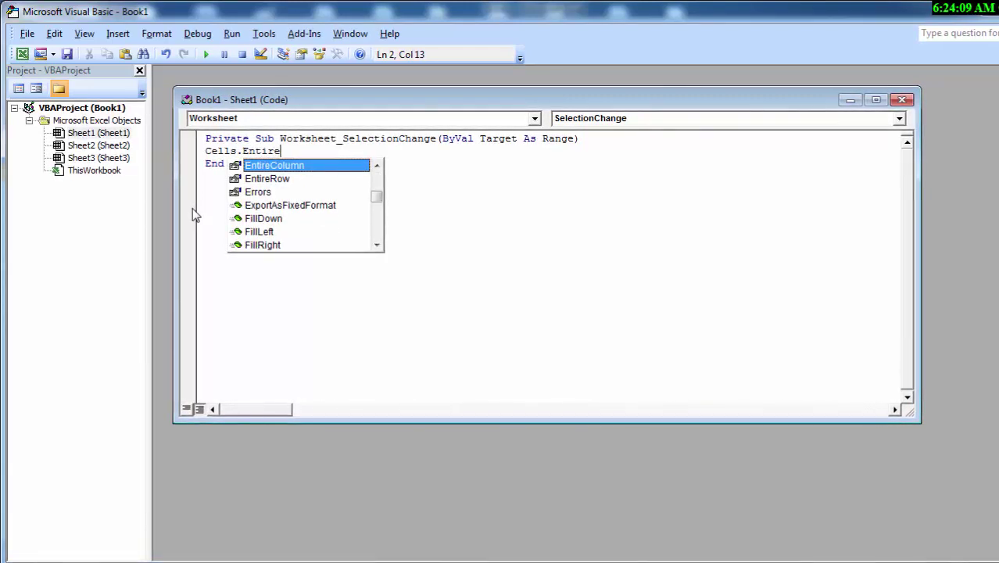
pyautogui.doubleClick(327, 166)
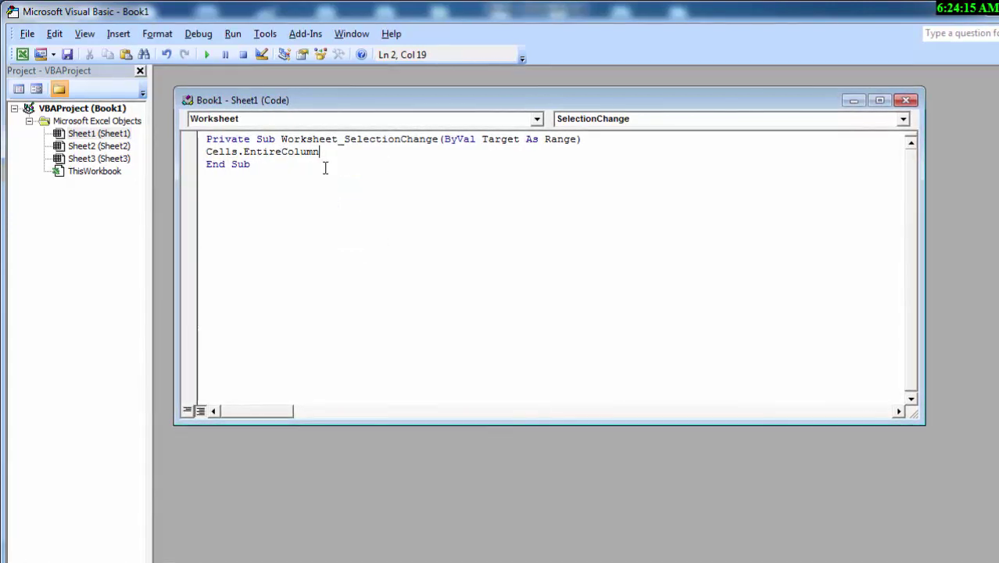
pyautogui.write('.')
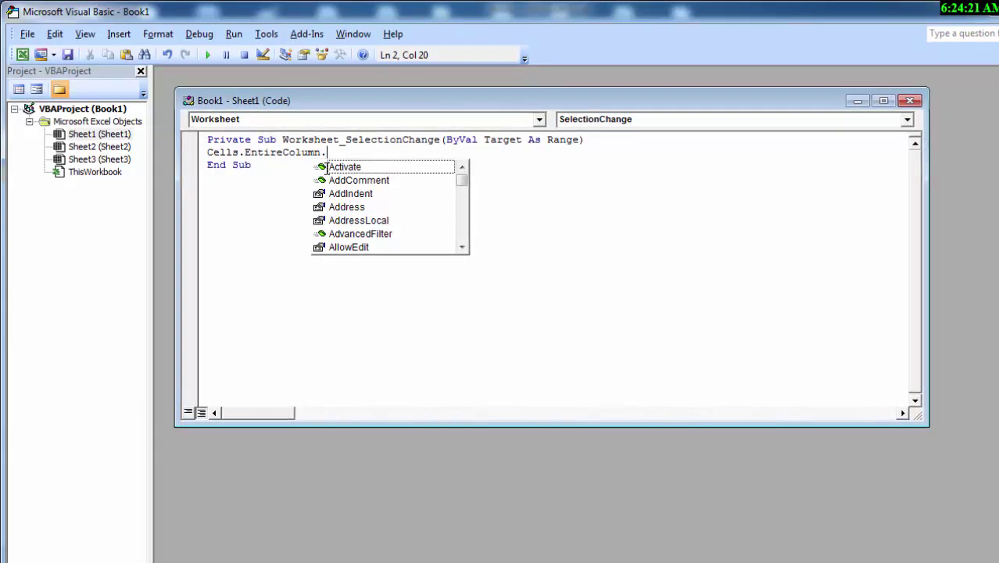
pyautogui.write('A')
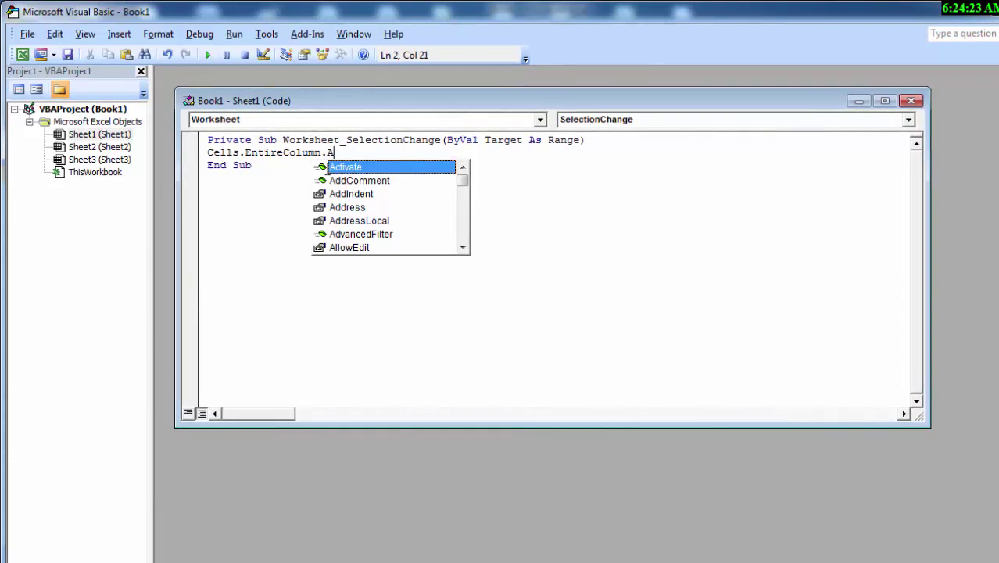
pyautogui.write('ut')
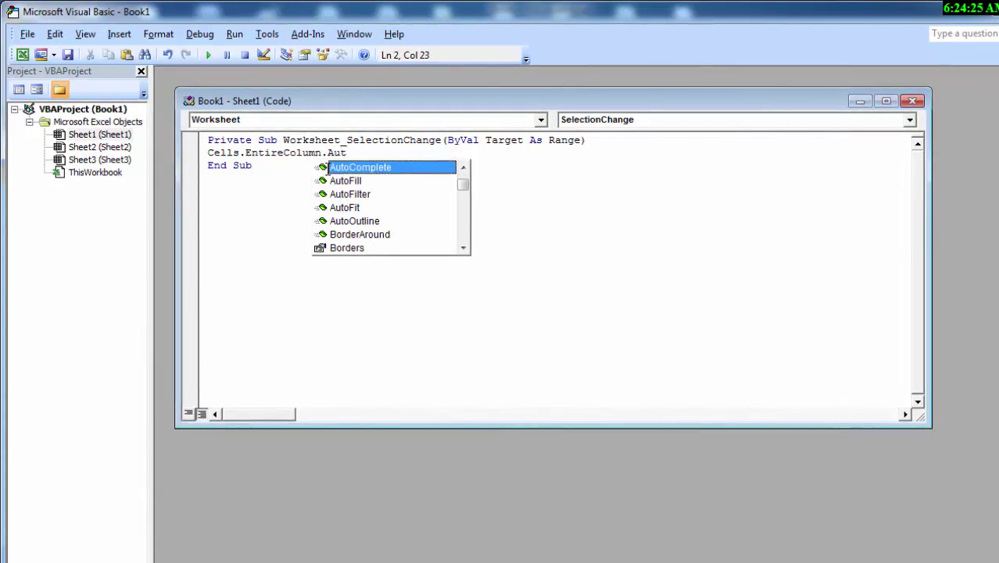
pyautogui.write('of')
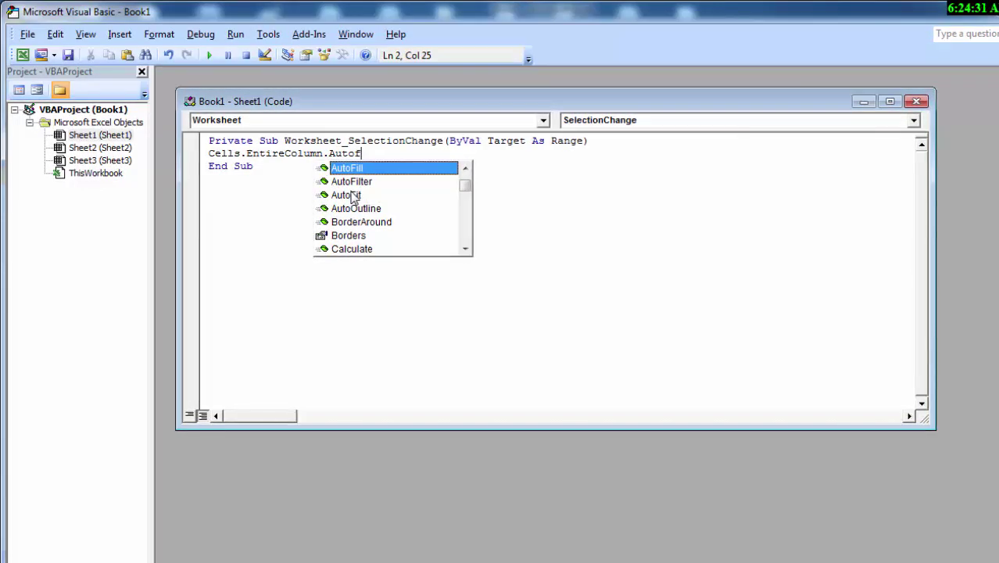
pyautogui.doubleClick(352, 196)
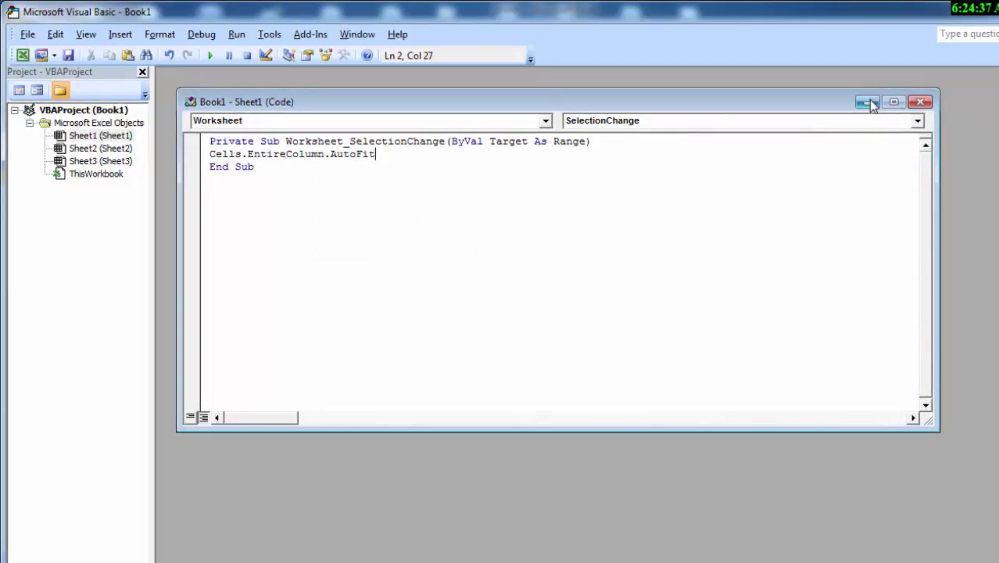
pyautogui.click(867, 101)
# Back in Excel, type a person's full name in A1 and select another cell.
pyautogui.hotkey('alt', 'q')
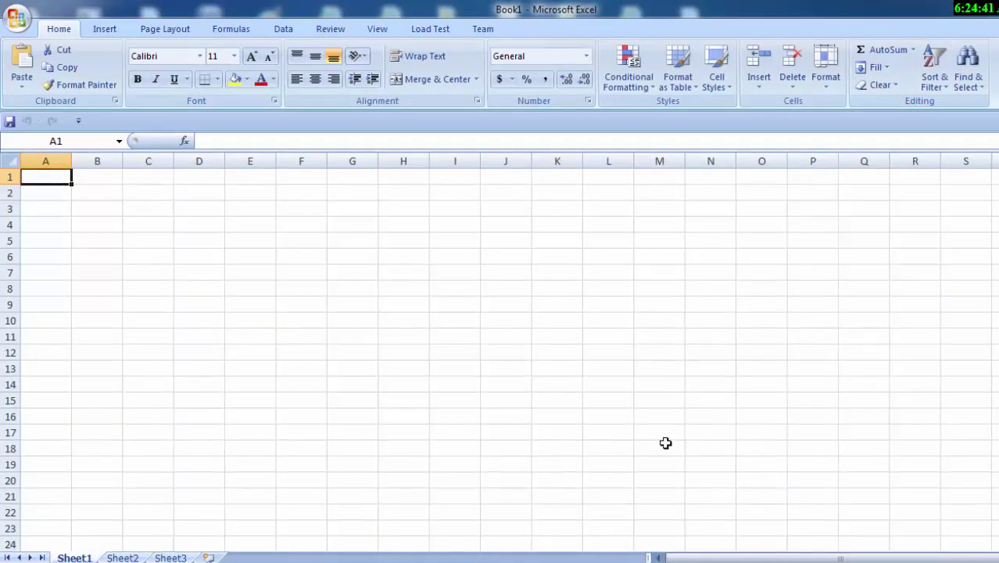
pyautogui.scroll(1, 500, 352)
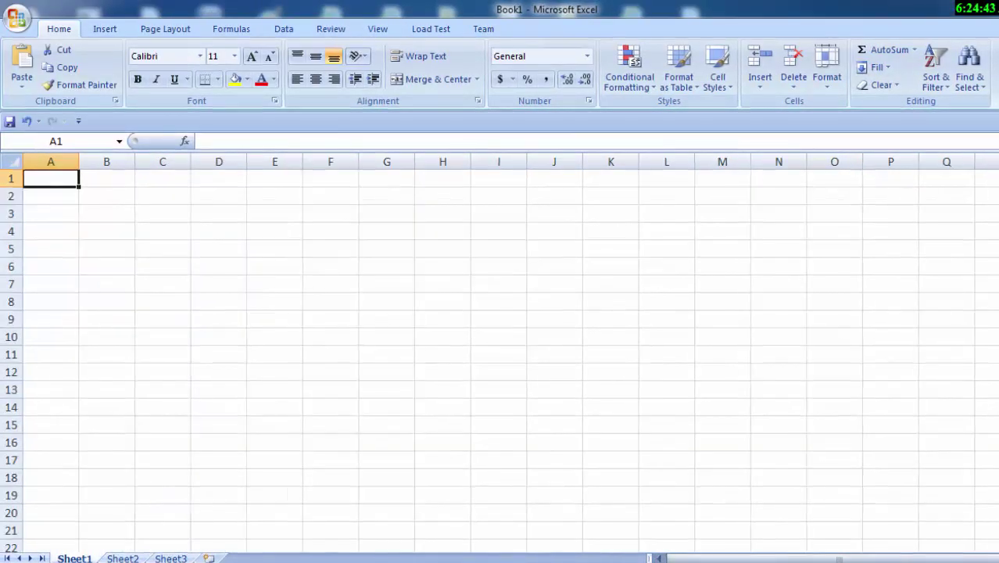
pyautogui.scroll(1, 500, 352)
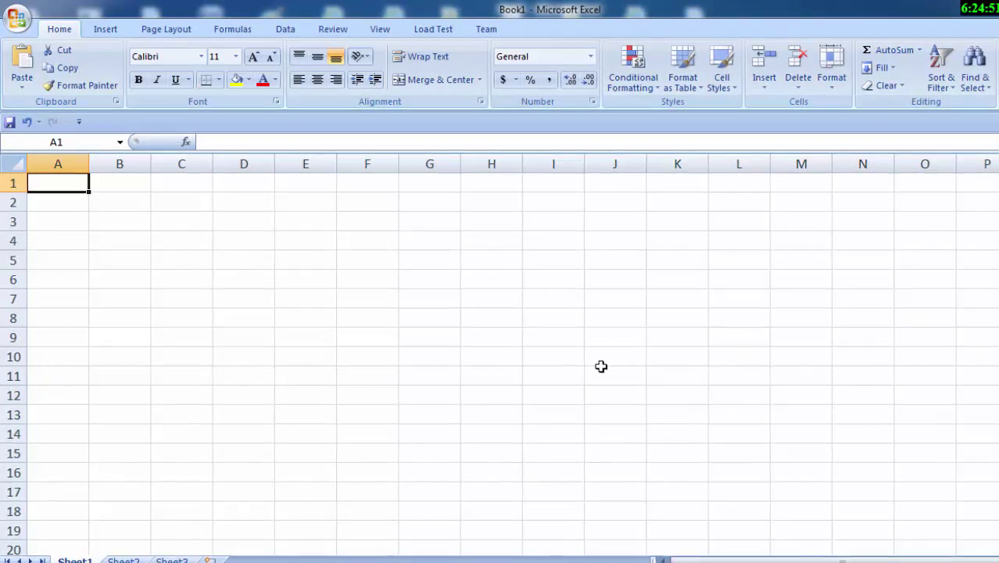
pyautogui.write('Ram k')
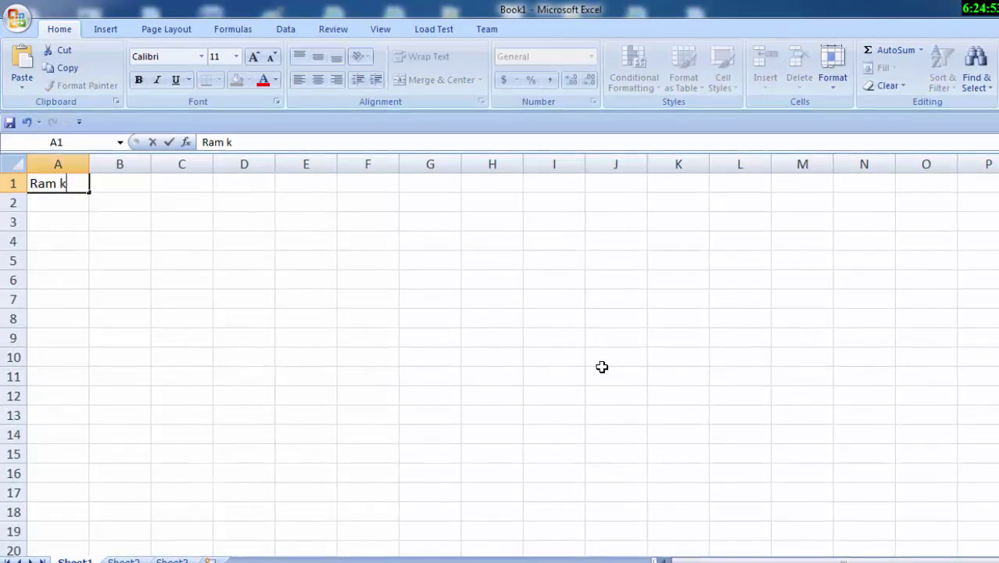
pyautogui.write('umar')
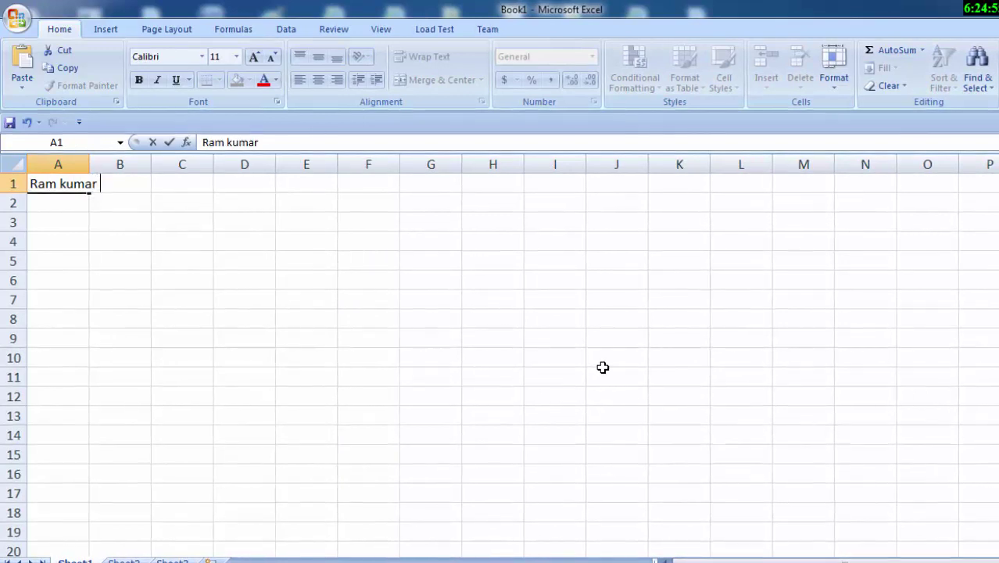
pyautogui.write(' sha')
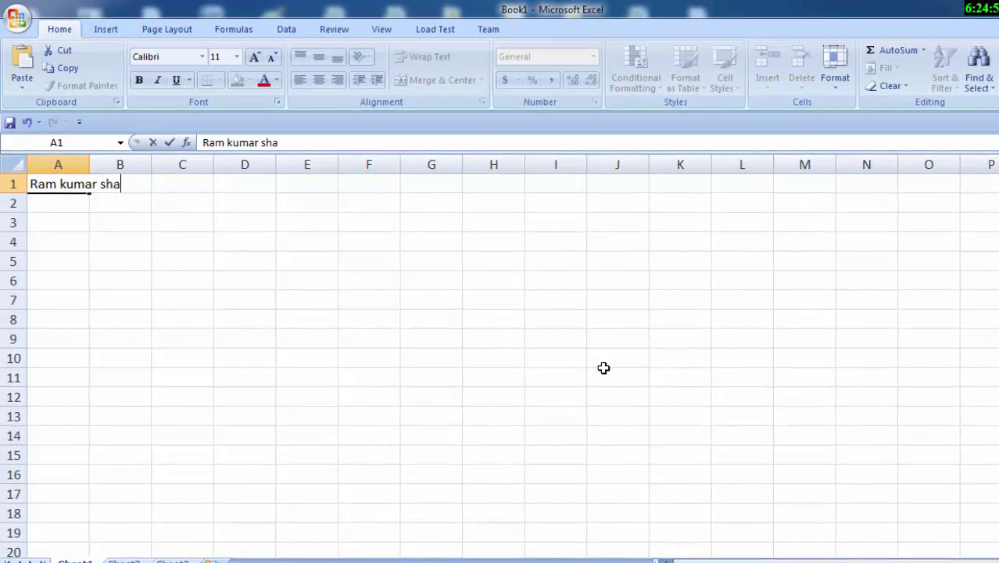
pyautogui.write('rma')
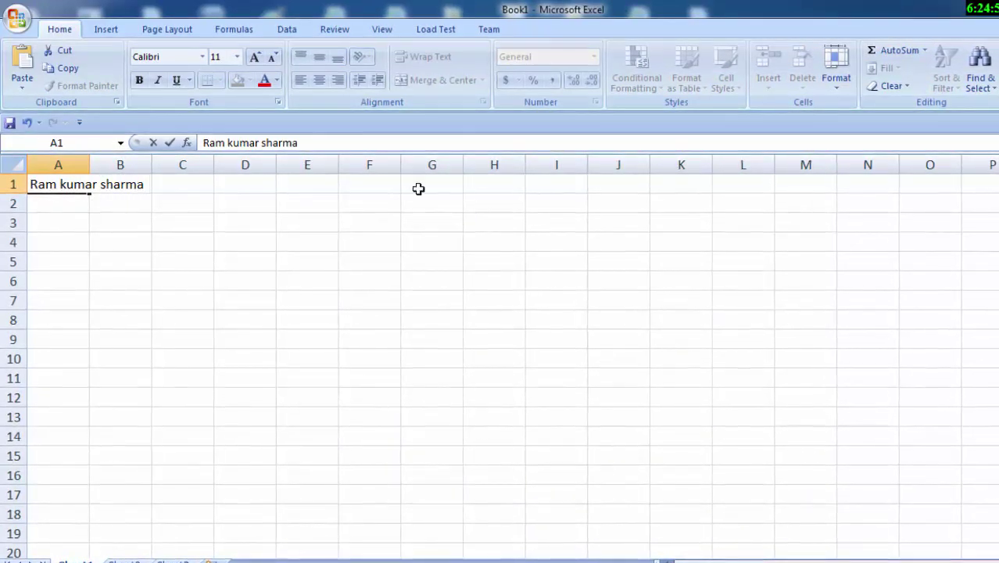
pyautogui.click(137, 353)
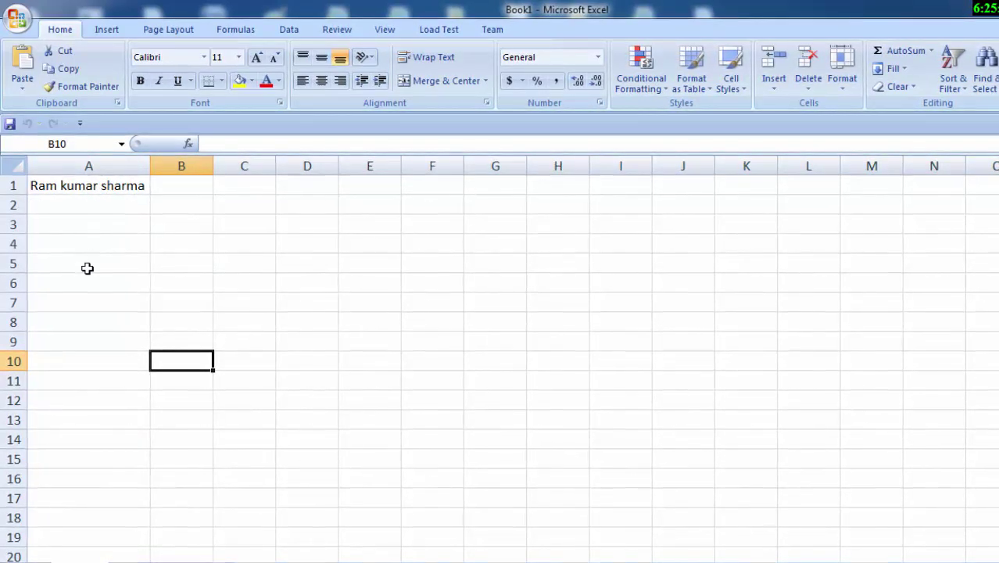
# Enter "fan's club of Dhoni" in B4, fixing typos, and commit it.
pyautogui.click(194, 186)
pyautogui.click(183, 235)
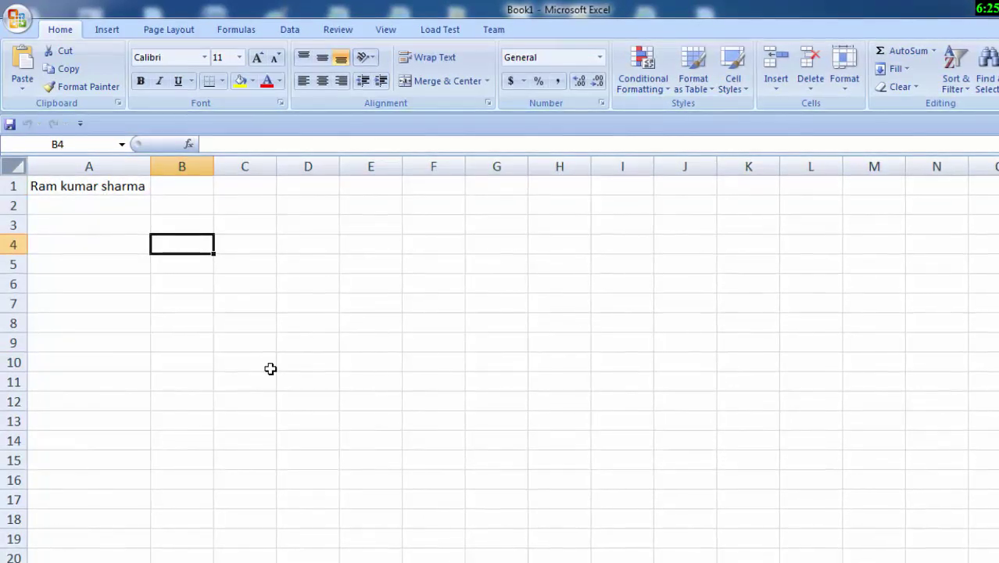
pyautogui.write('fan;')
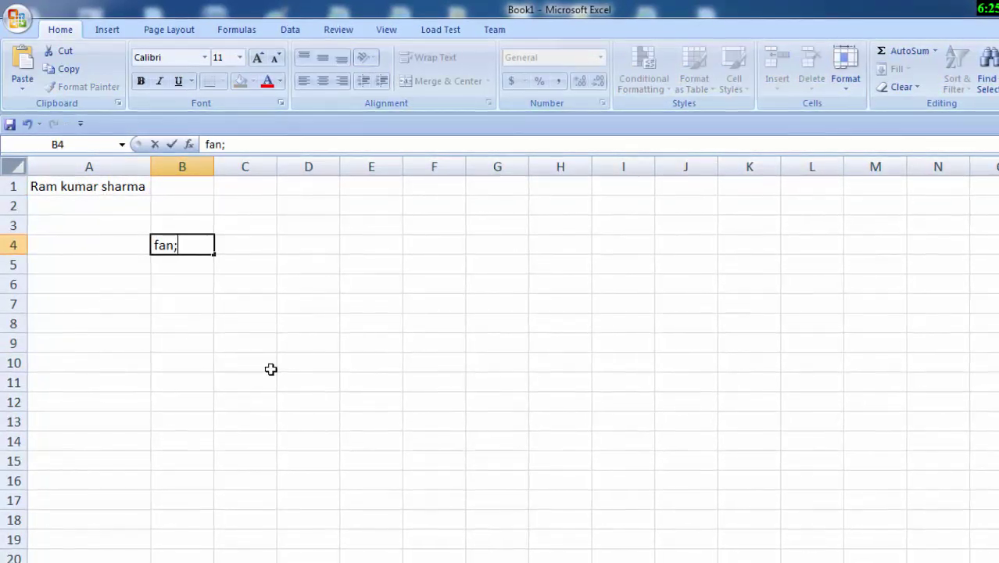
pyautogui.press('BackSpace')
pyautogui.write("'s c")
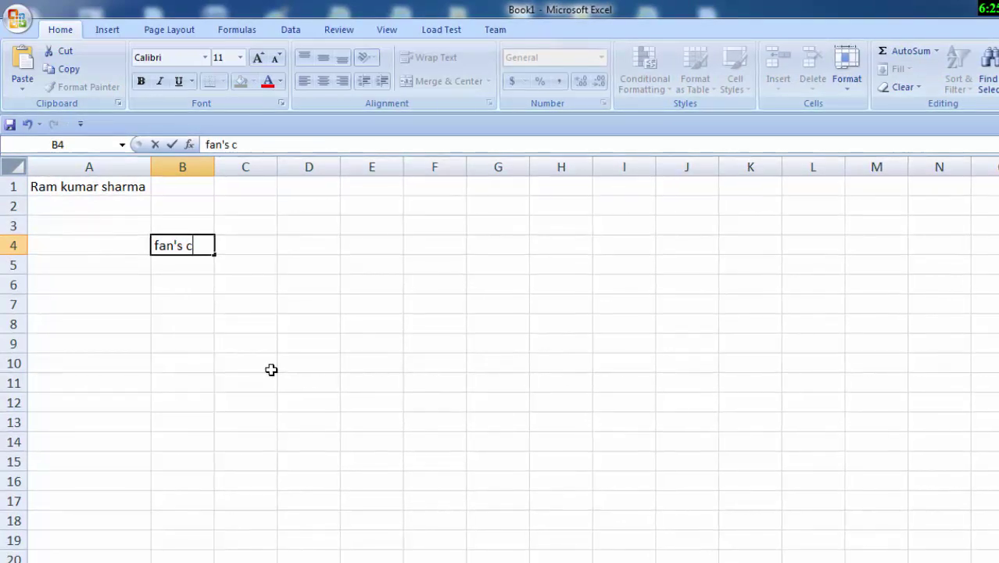
pyautogui.write('lub o')
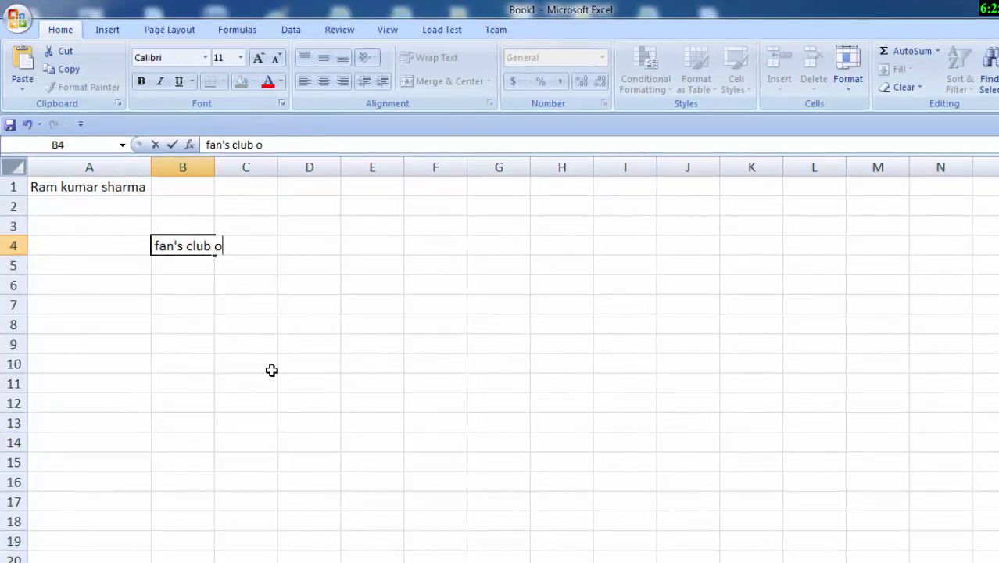
pyautogui.write('d')
pyautogui.press('BackSpace')
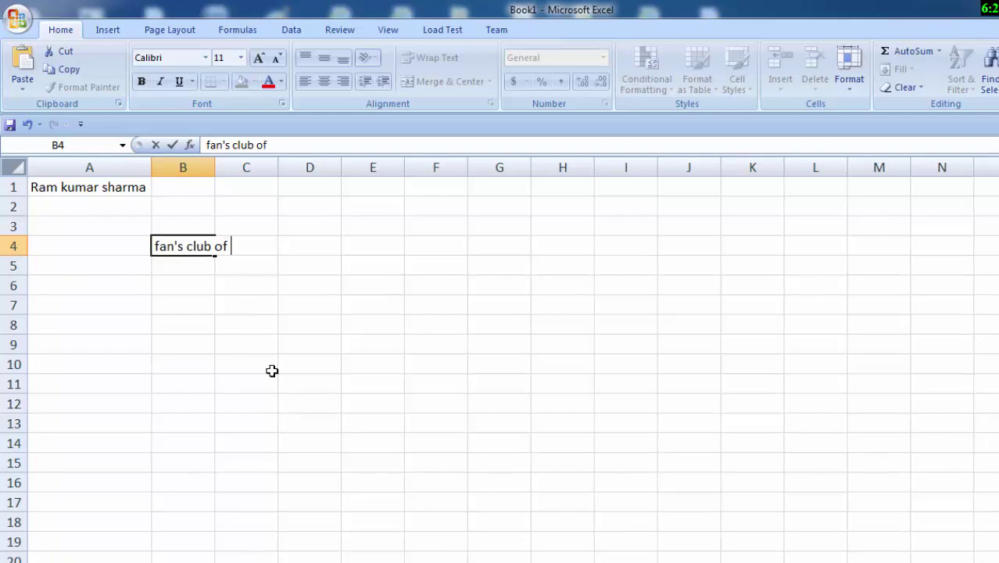
pyautogui.write('Dhoni')
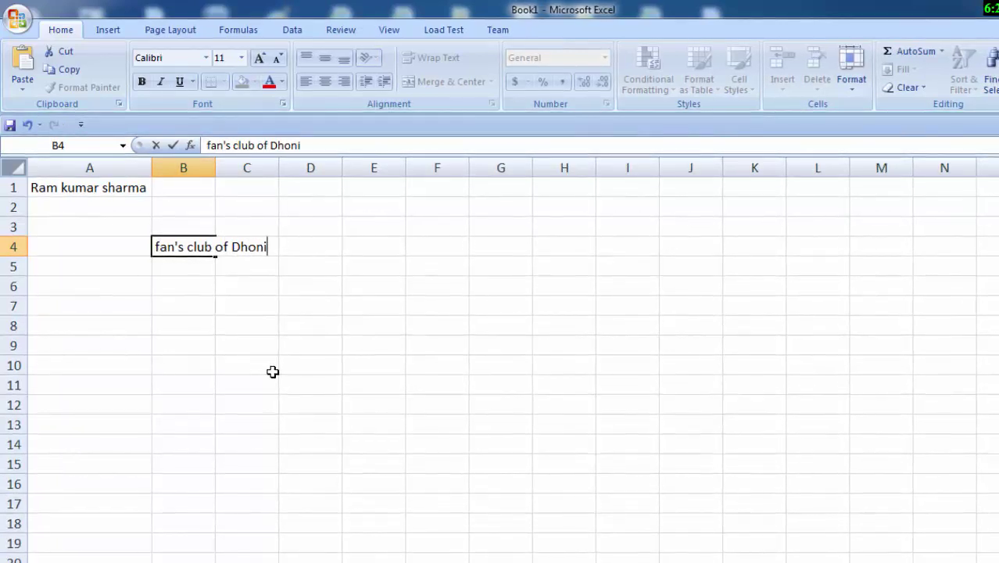
pyautogui.press('Return')
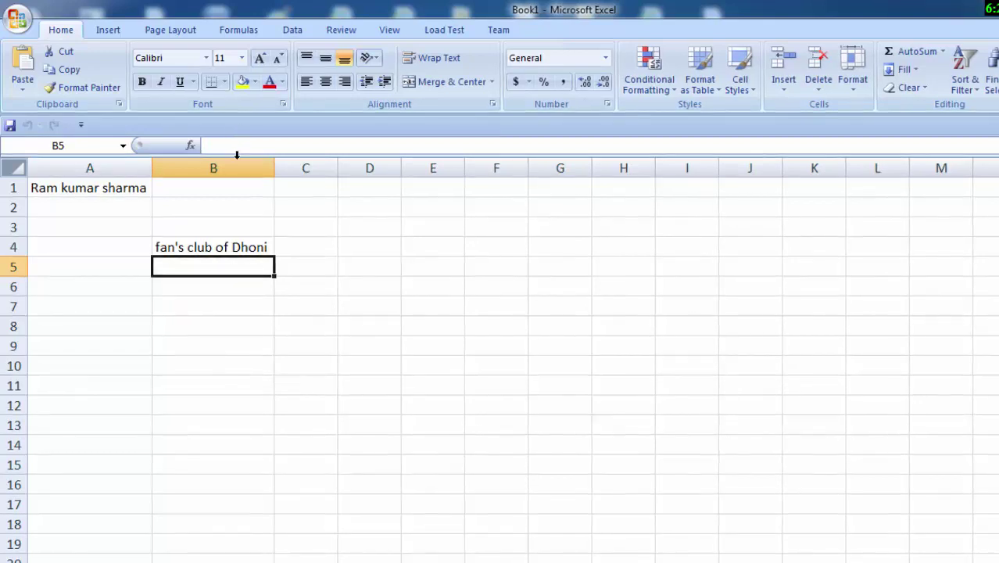